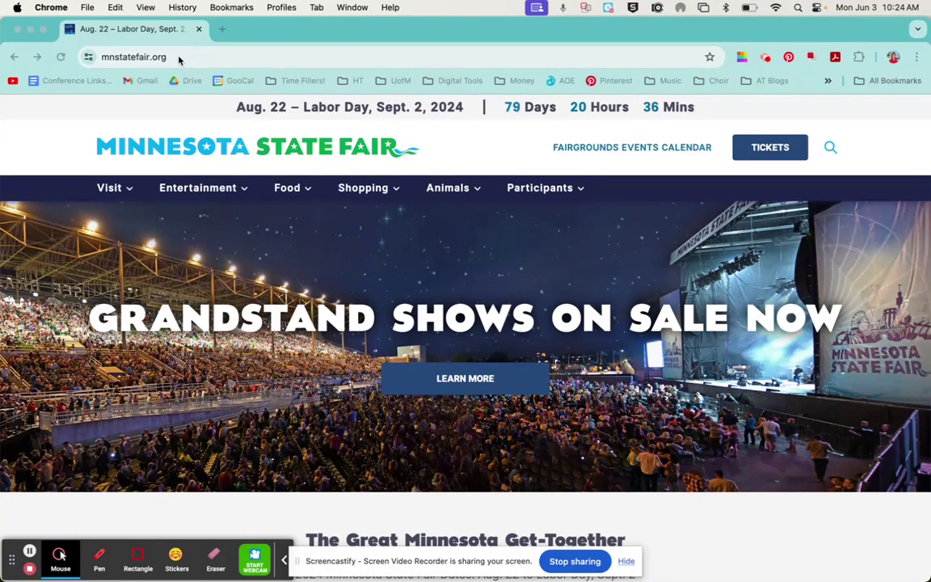
Go to the Participants > Competitions page and scroll down to the K-12 Competition listing.
click(534, 191)
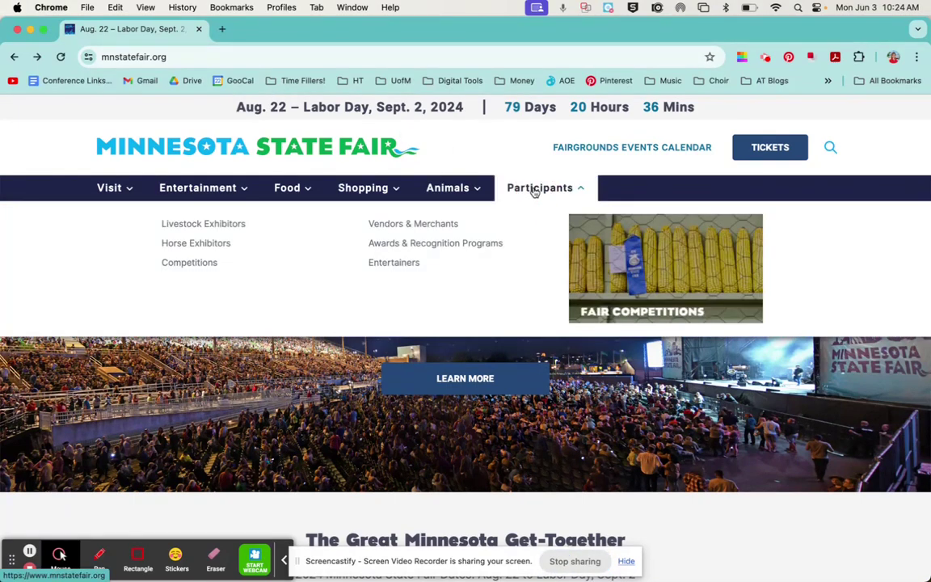
click(198, 264)
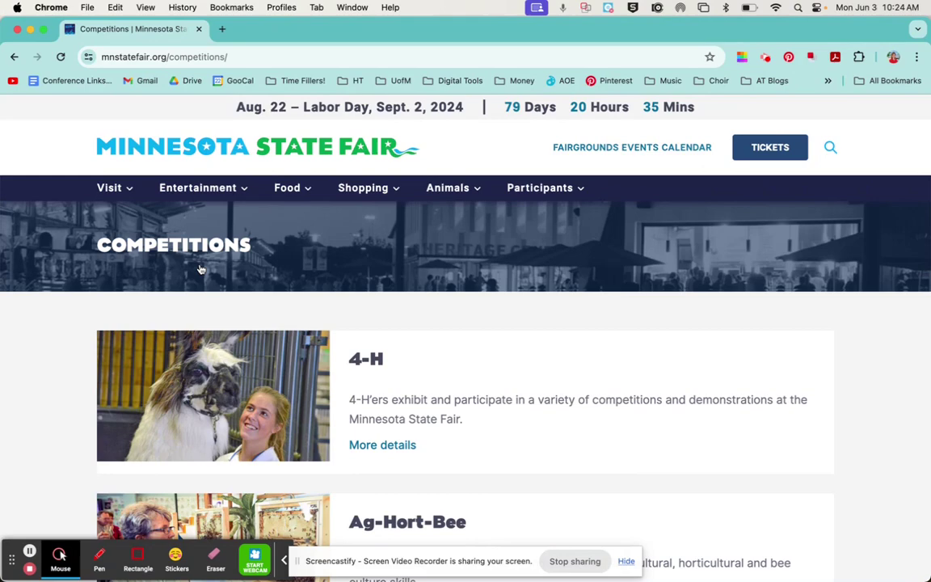
scroll(547, 318, down, 10)
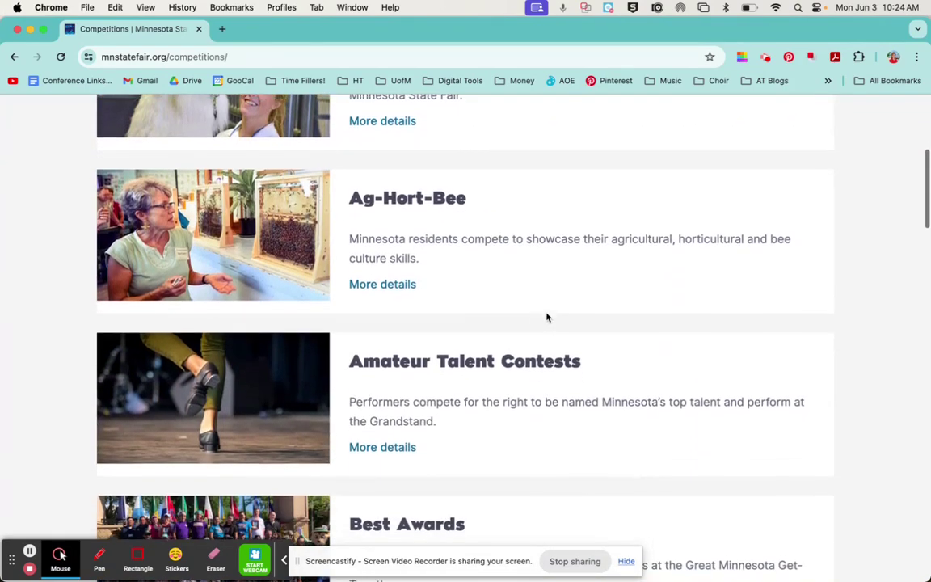
scroll(547, 318, down, 11)
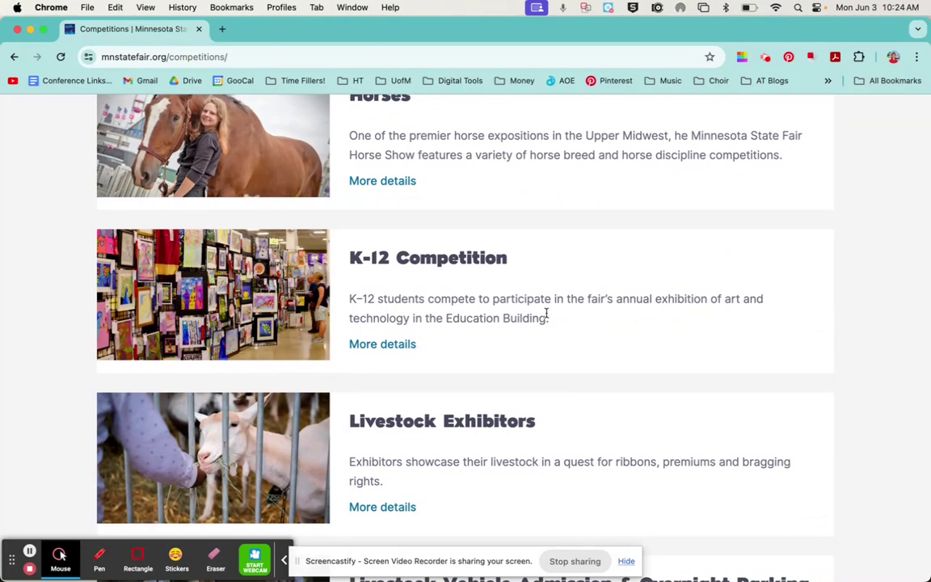
Open the K-12 Competition details and scroll to its Register Online section.
click(371, 346)
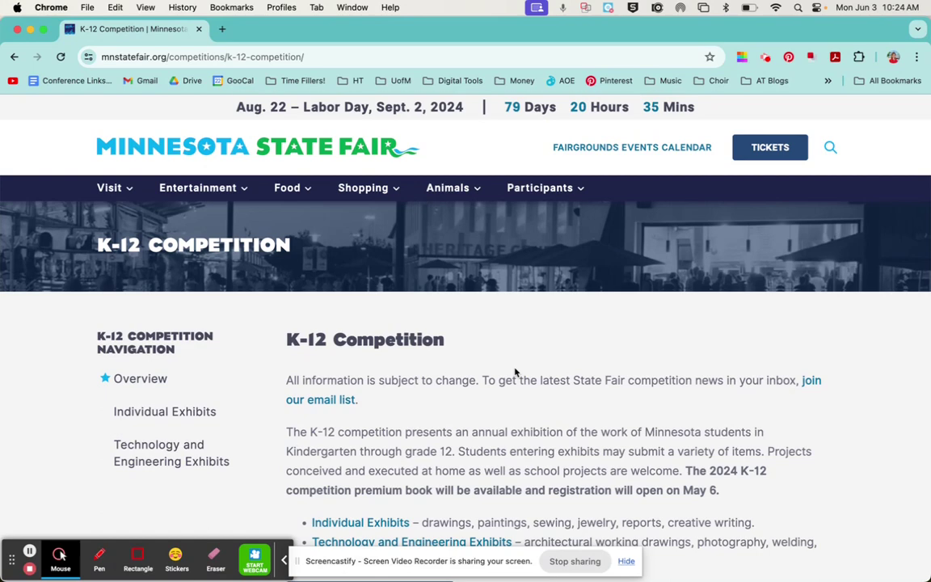
scroll(515, 372, down, 3)
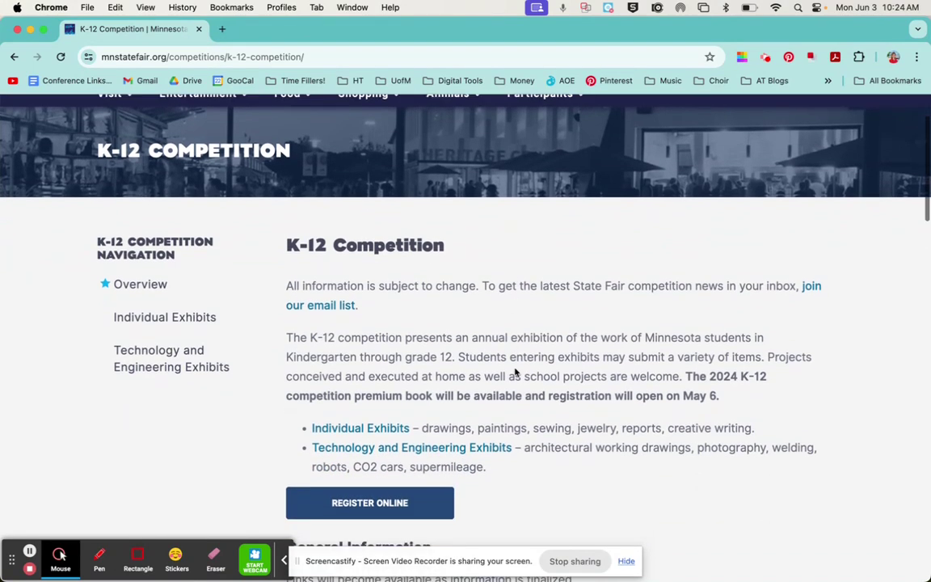
scroll(515, 372, down, 6)
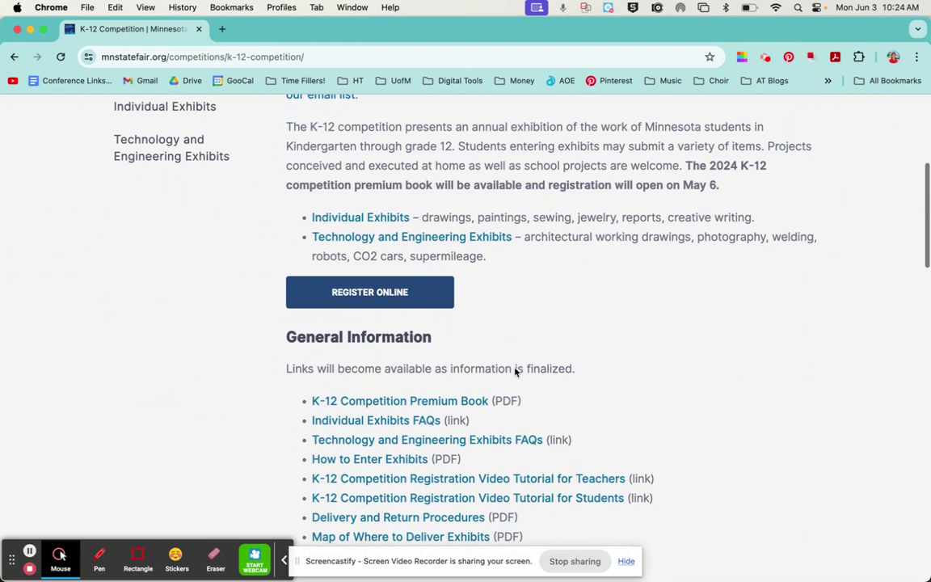
scroll(515, 372, down, 1)
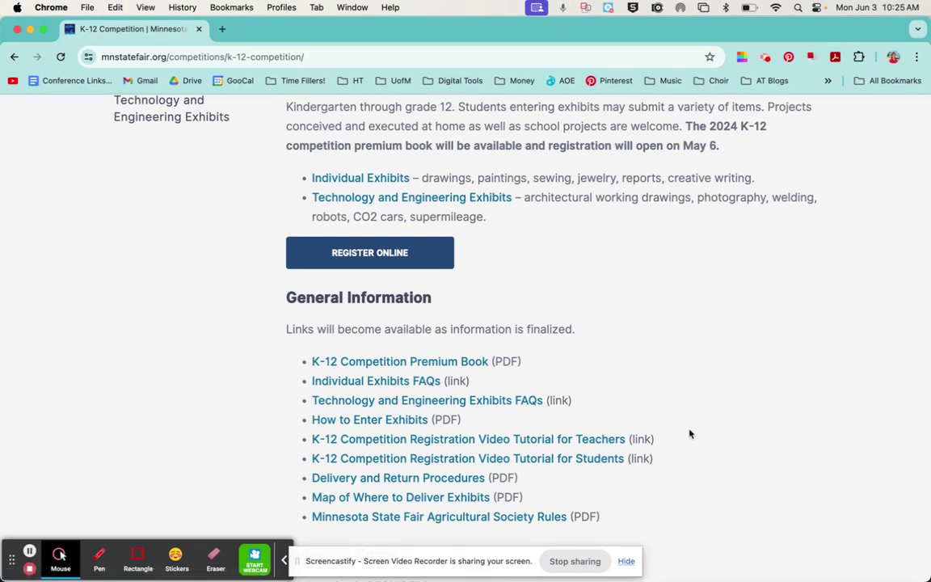
scroll(689, 433, down, 3)
scroll(689, 434, up, 2)
scroll(689, 433, up, 1)
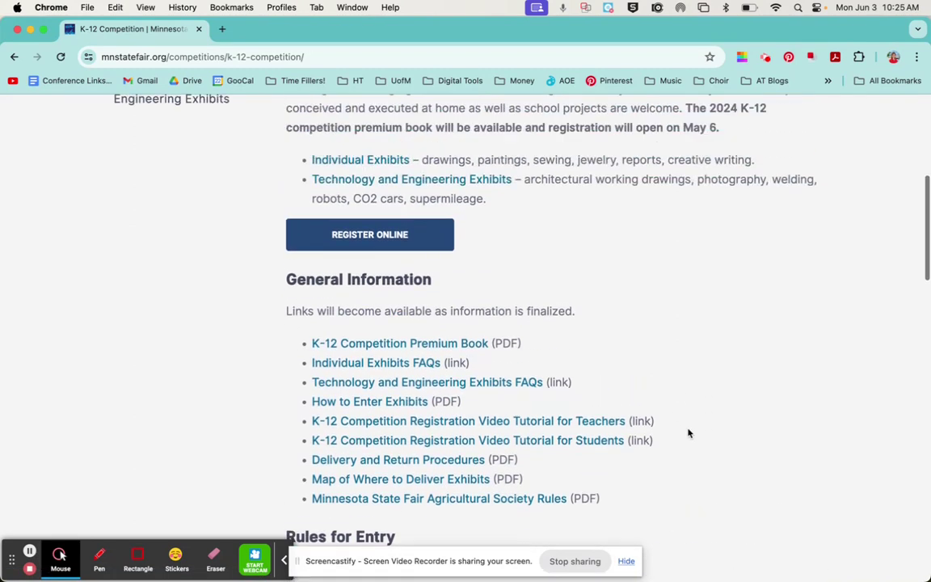
Start K-12 online registration and choose to create a new account.
click(411, 237)
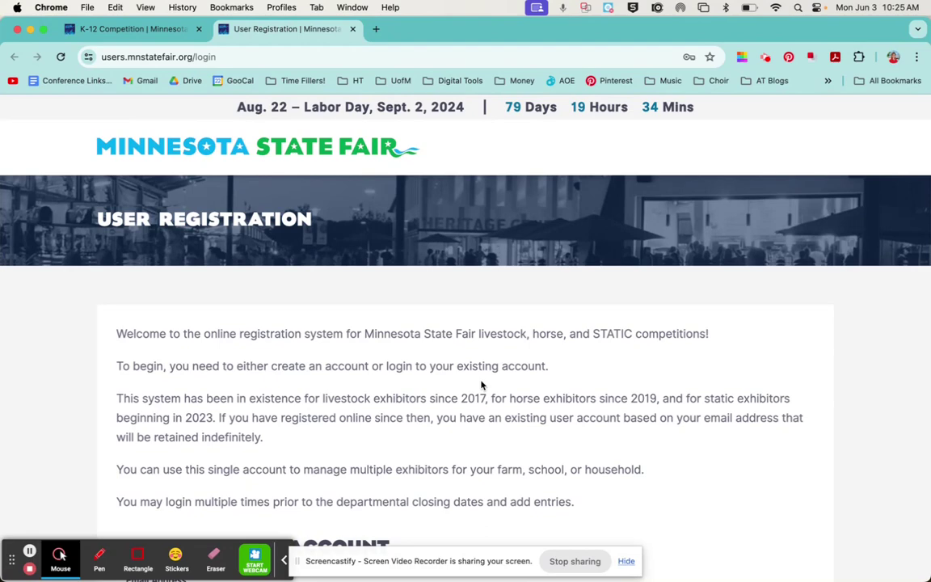
scroll(481, 386, down, 3)
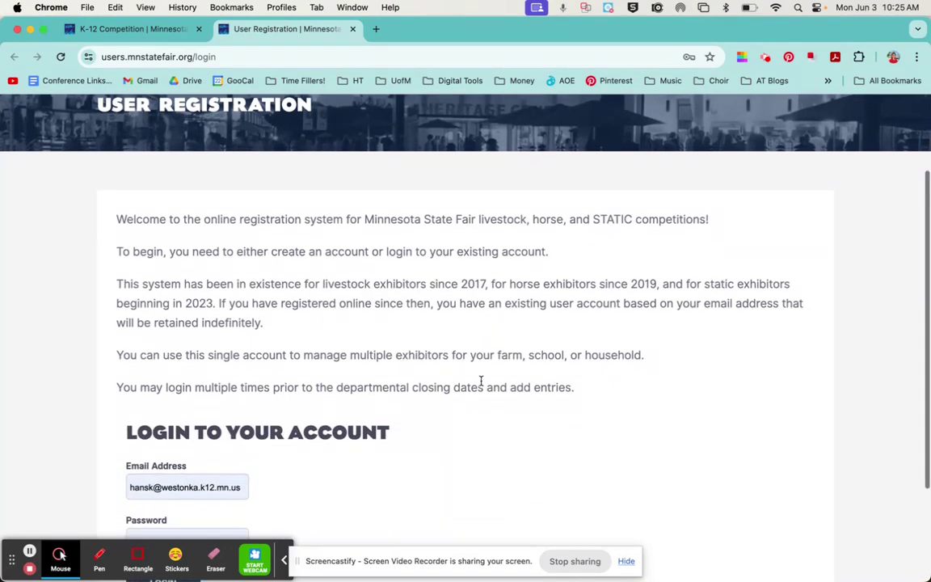
scroll(481, 380, down, 1)
scroll(481, 381, down, 2)
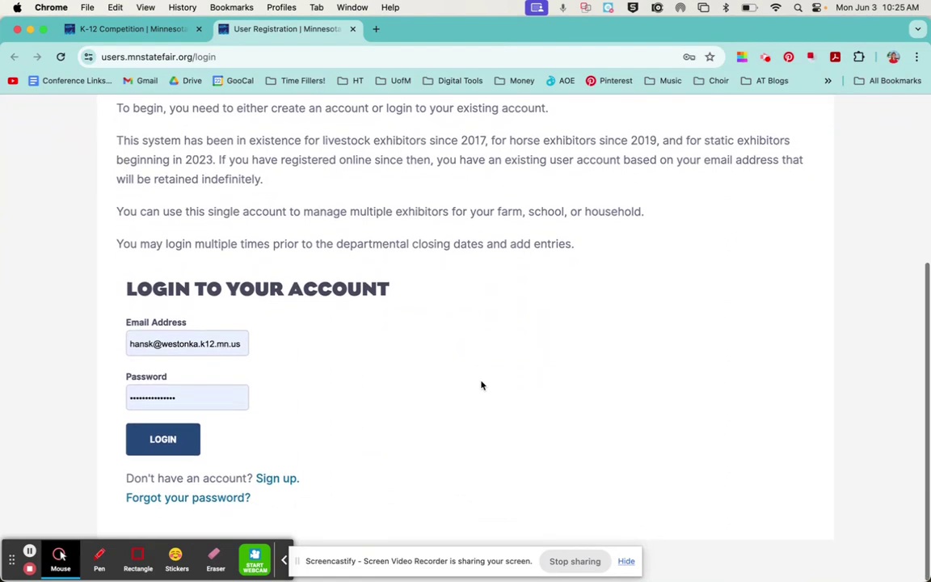
click(278, 483)
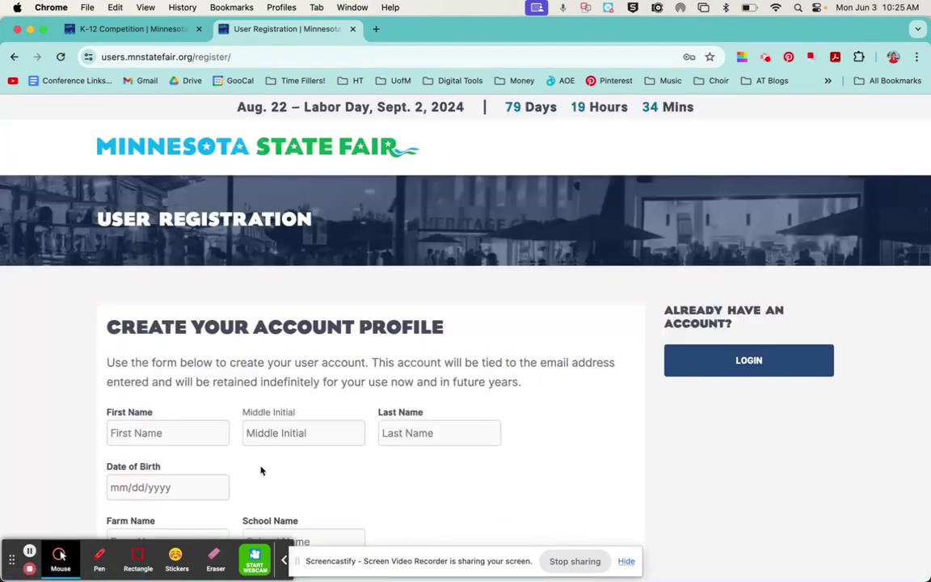
Enter the account holder's first and last name and birth date 01/01/2015.
click(185, 433)
text(Test)
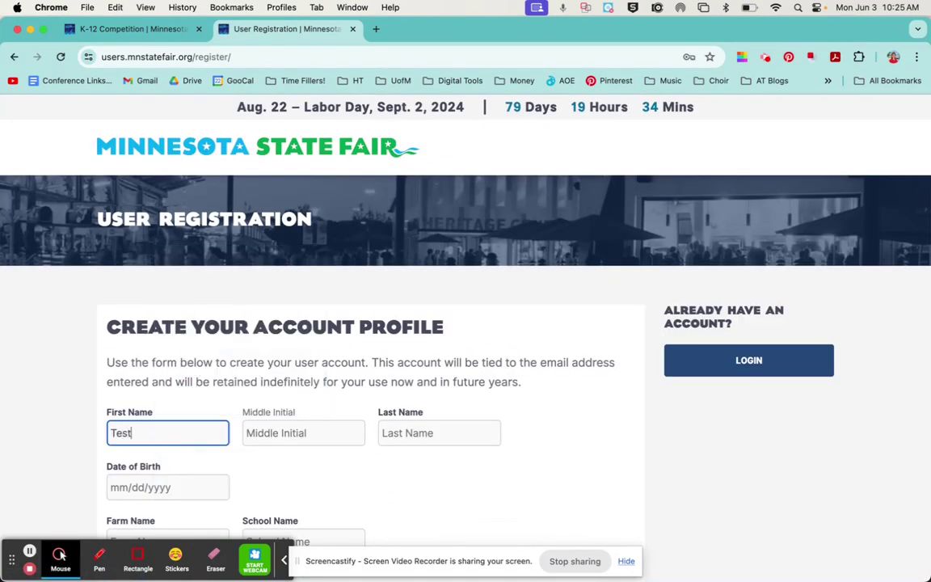
click(395, 431)
text(Test)
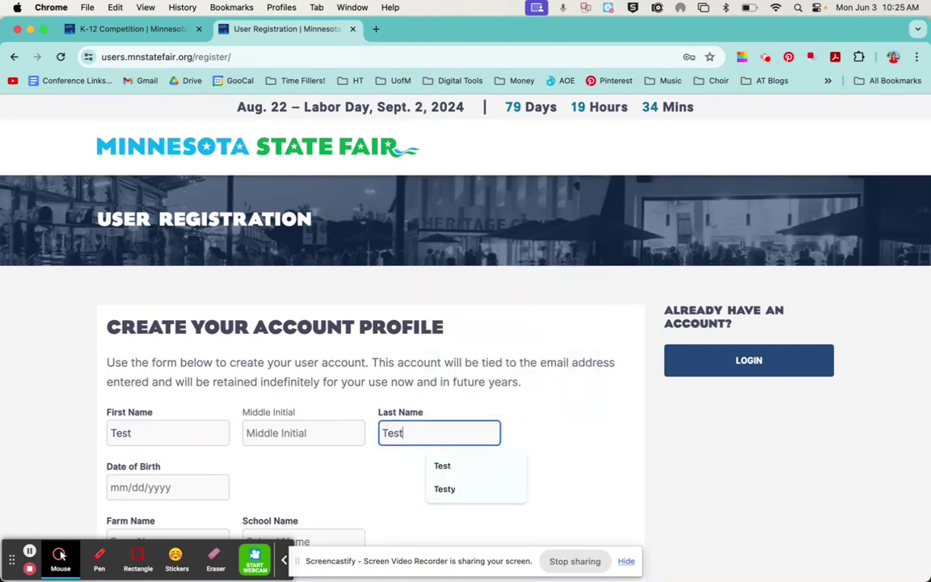
click(583, 403)
scroll(583, 403, down, 3)
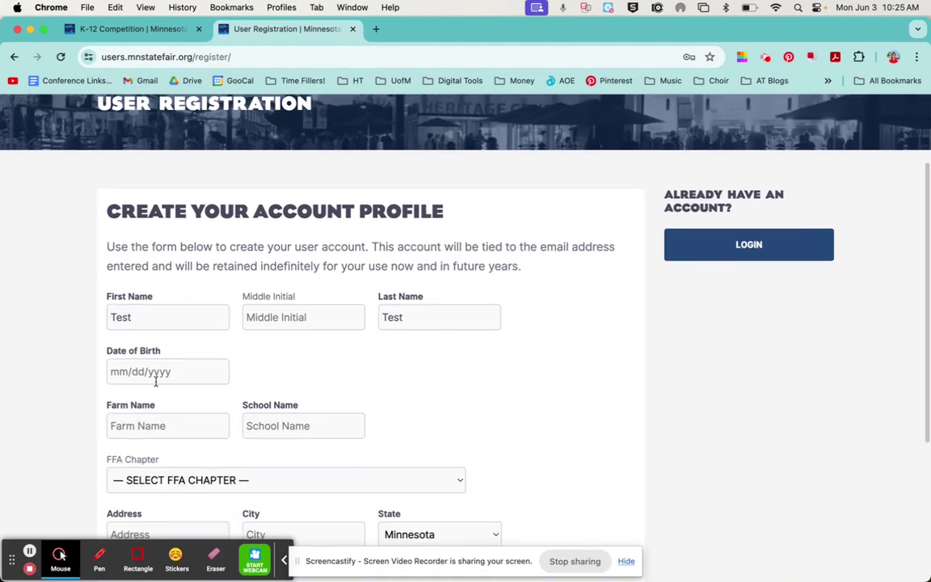
click(157, 375)
click(177, 404)
scroll(178, 408, down, 5)
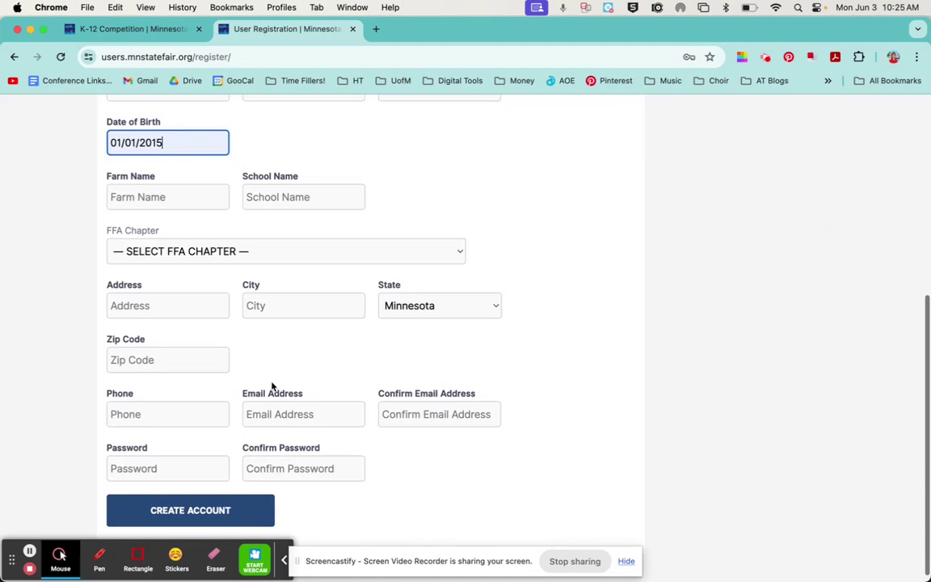
Set school to Hilltop Primary School, fill the address fields, and enter the contact e-mail.
click(284, 194)
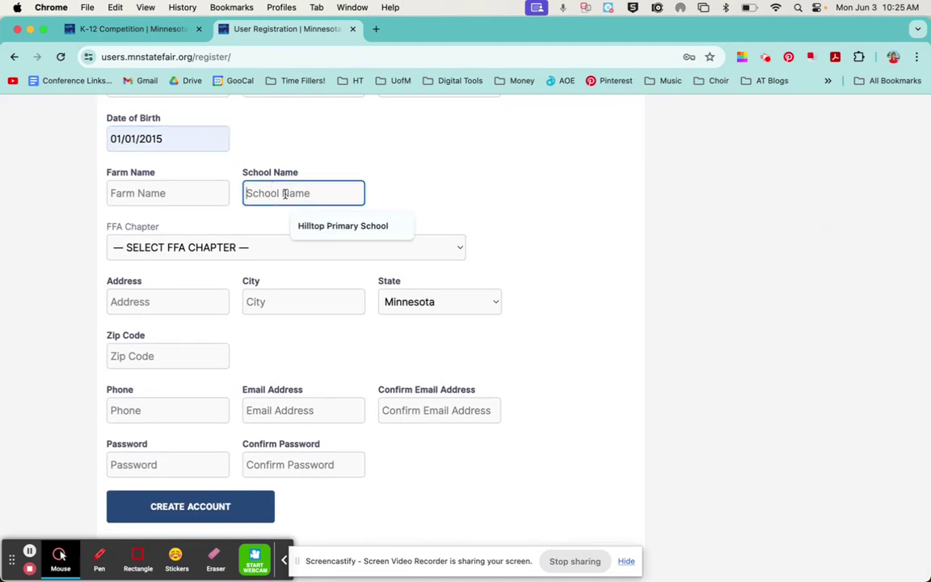
click(307, 226)
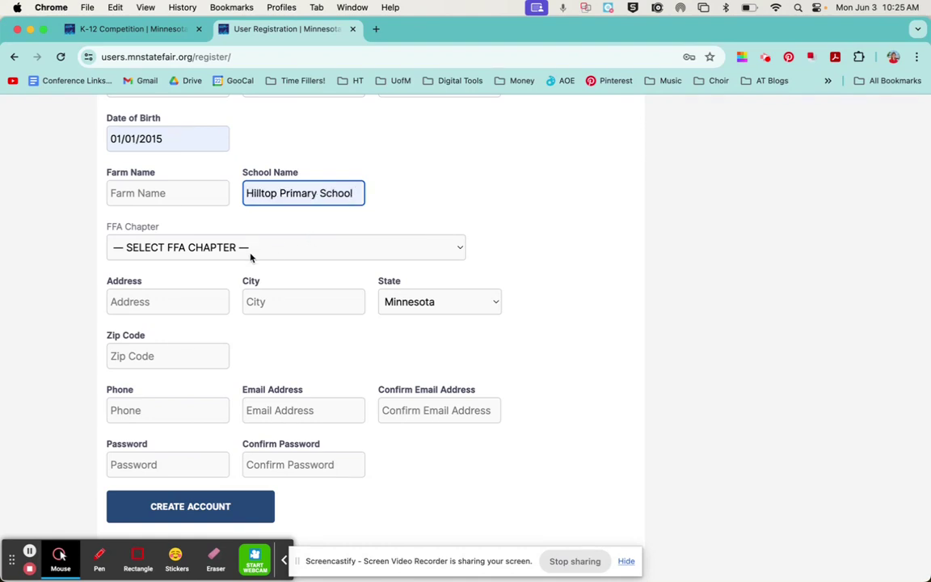
click(189, 302)
text(5)
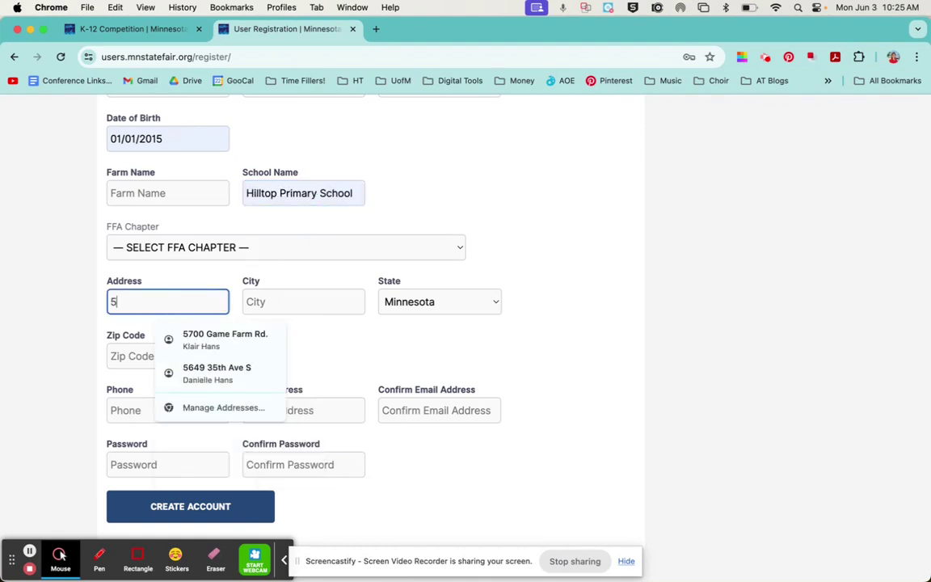
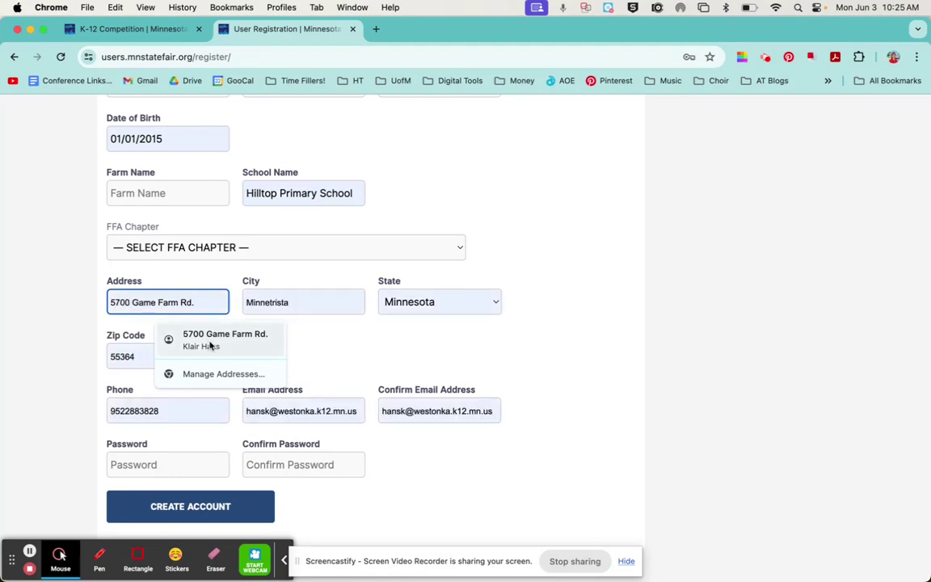
click(213, 344)
click(287, 410)
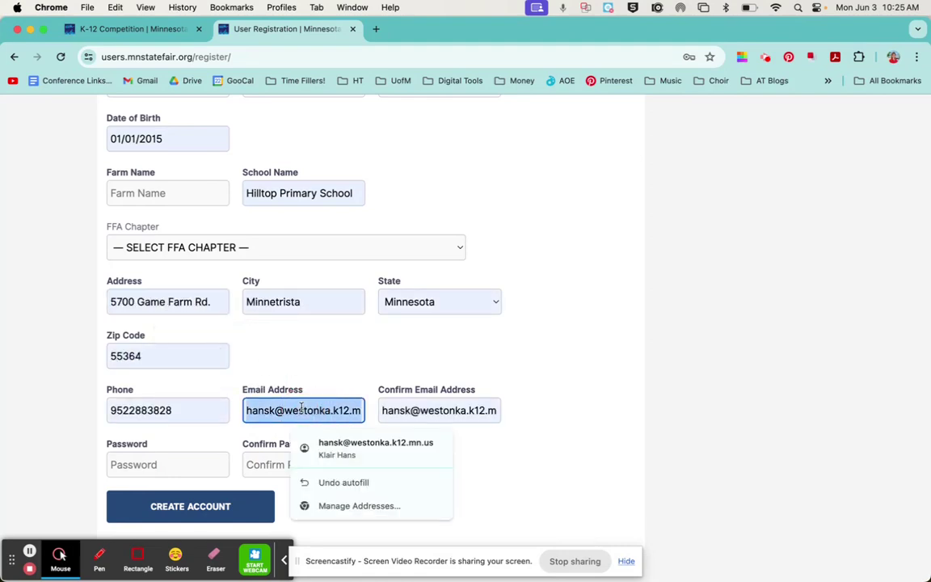
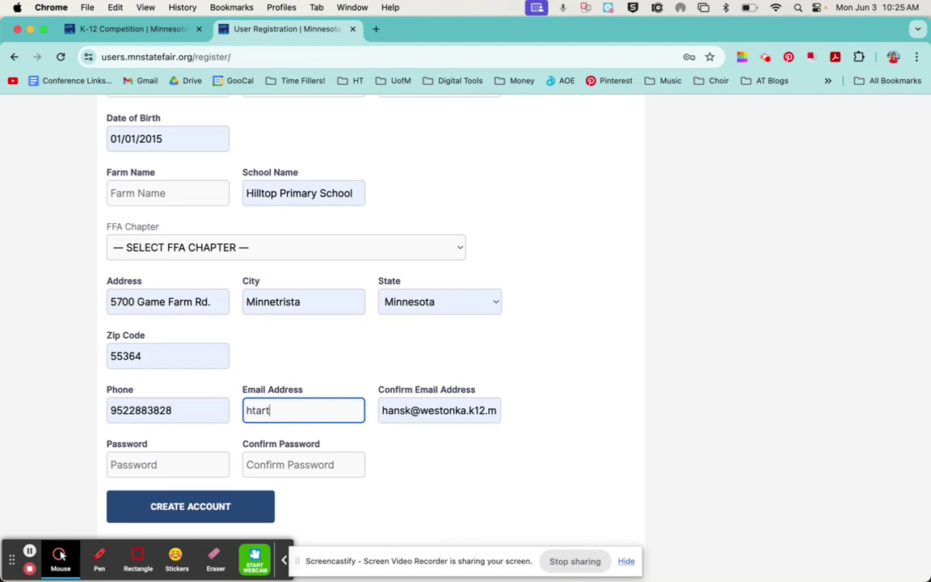
key(Tab)
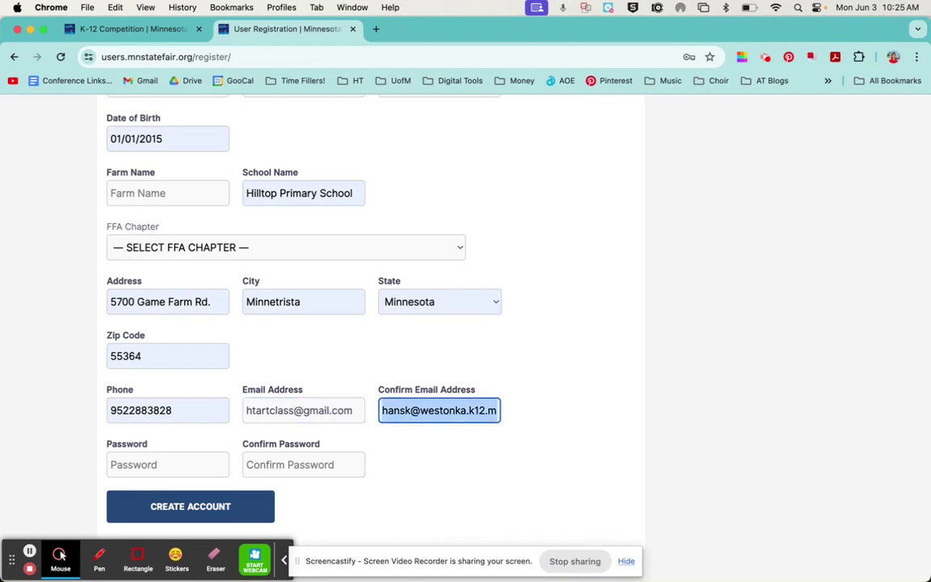
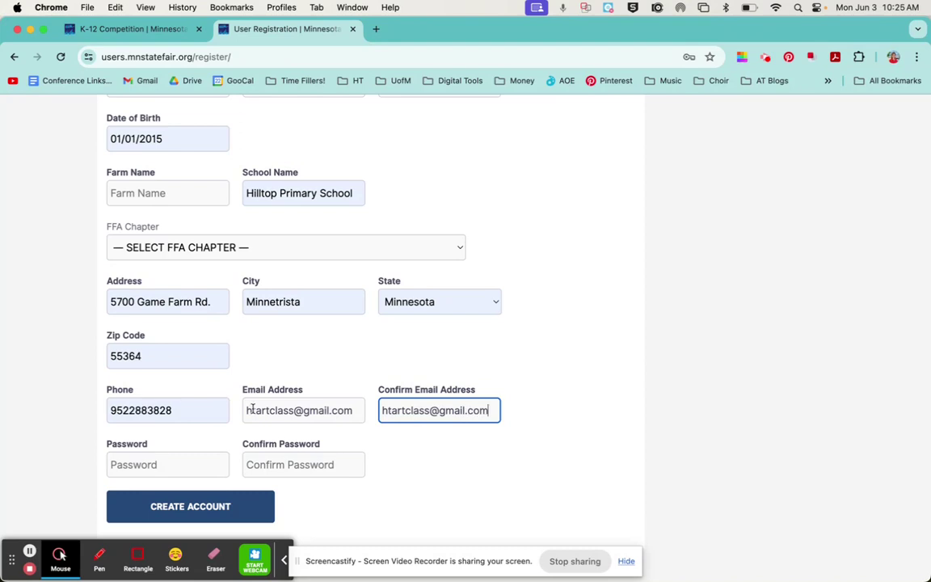
Enter and confirm the account password, then submit the new account form.
click(169, 457)
text(•••••)
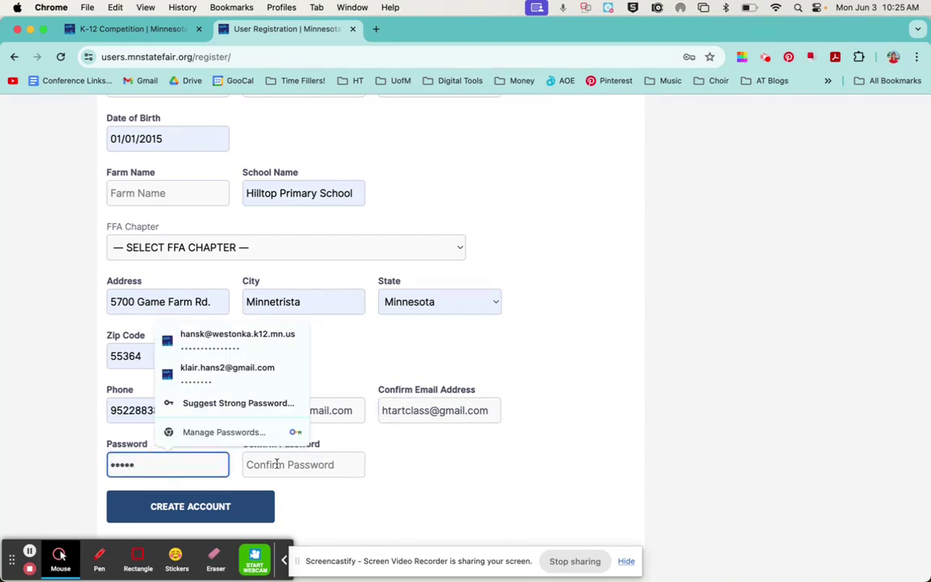
key(Tab)
text(•••••)
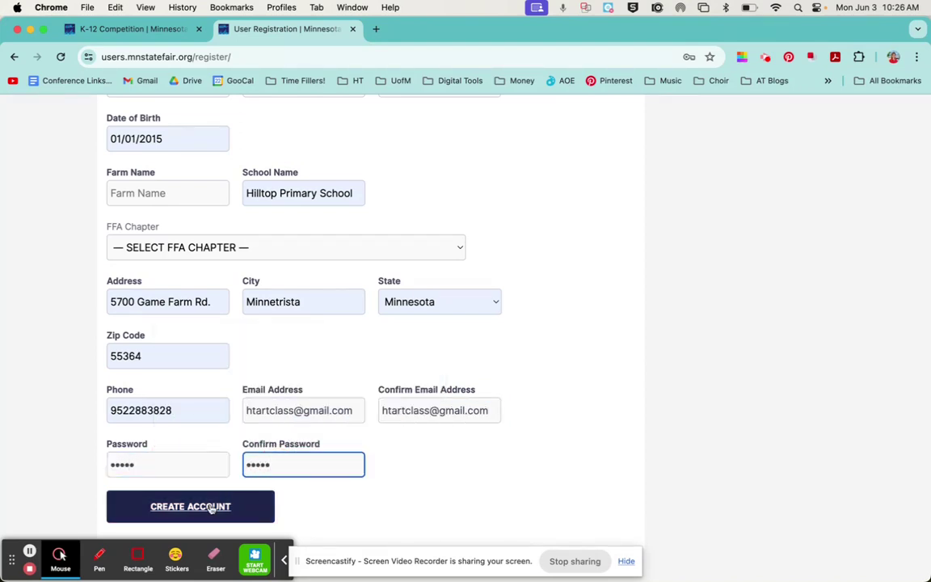
click(202, 508)
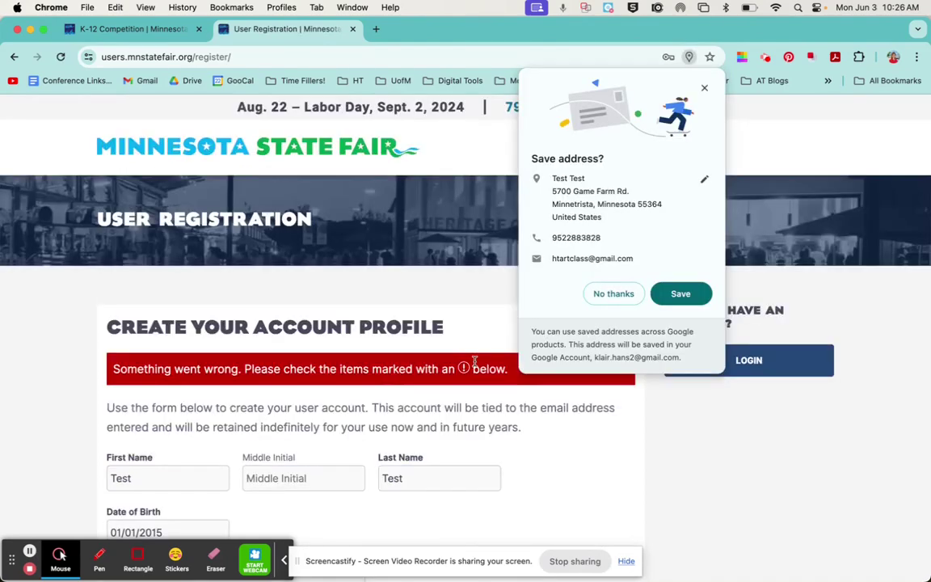
Decline saving the address, resubmit registration, and scroll to the single exhibitor profile listed.
click(602, 299)
scroll(397, 389, down, 5)
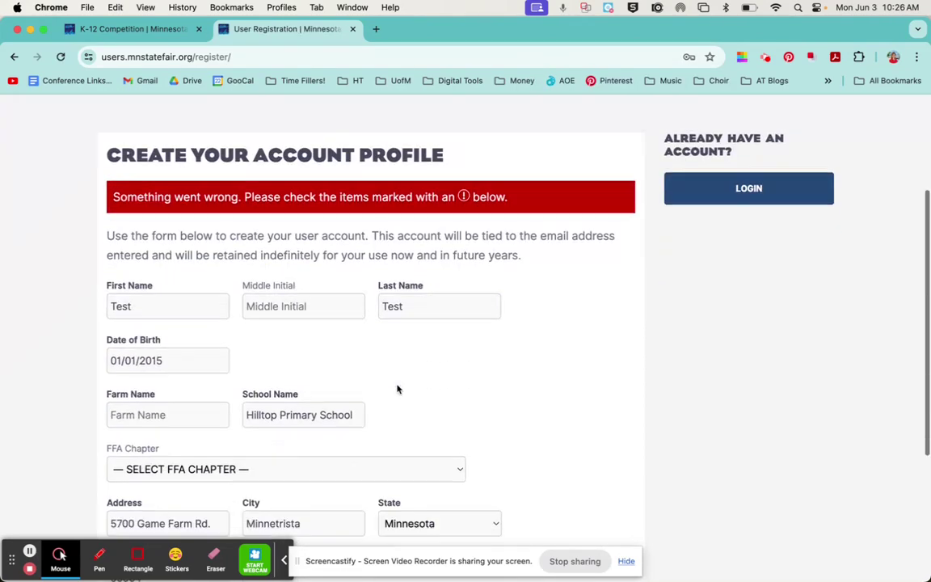
scroll(397, 389, down, 1)
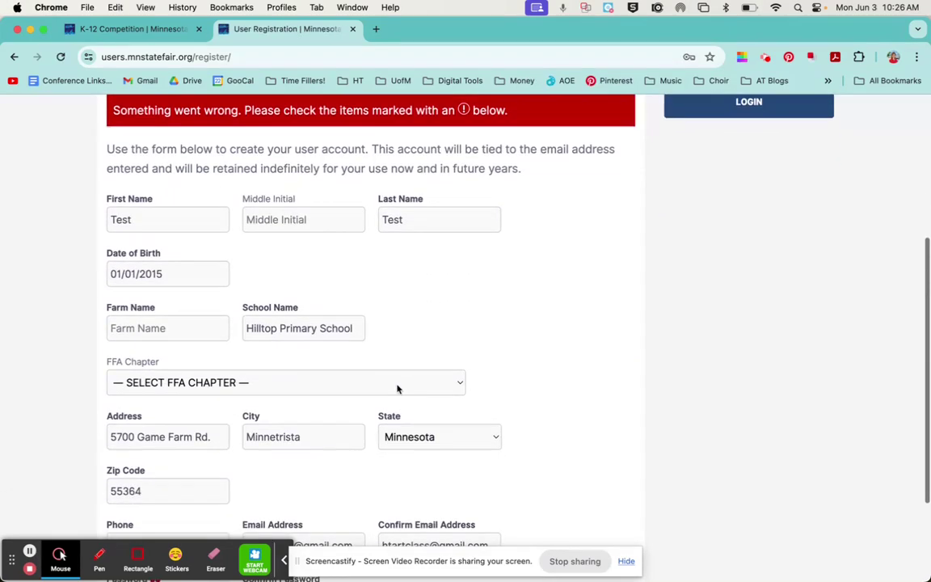
click(29, 552)
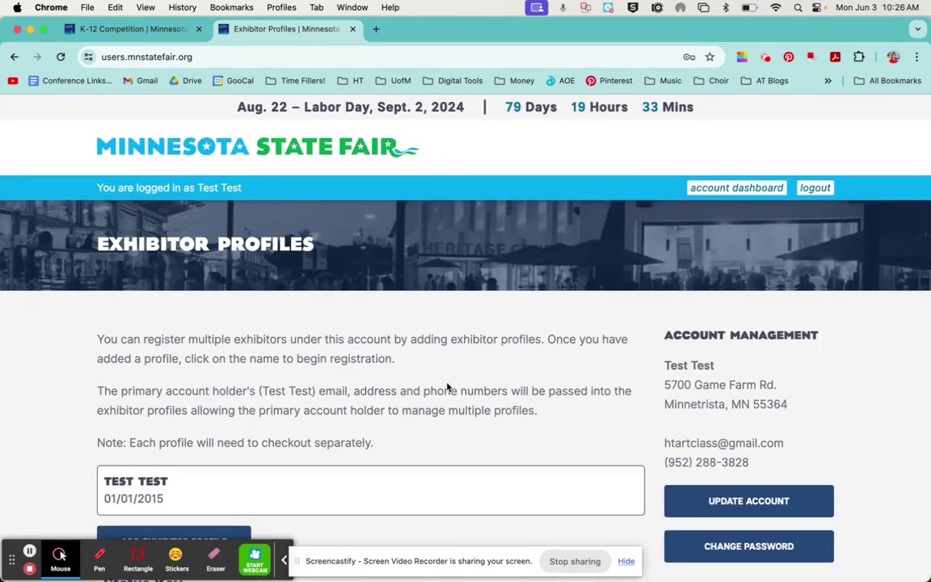
scroll(447, 388, down, 2)
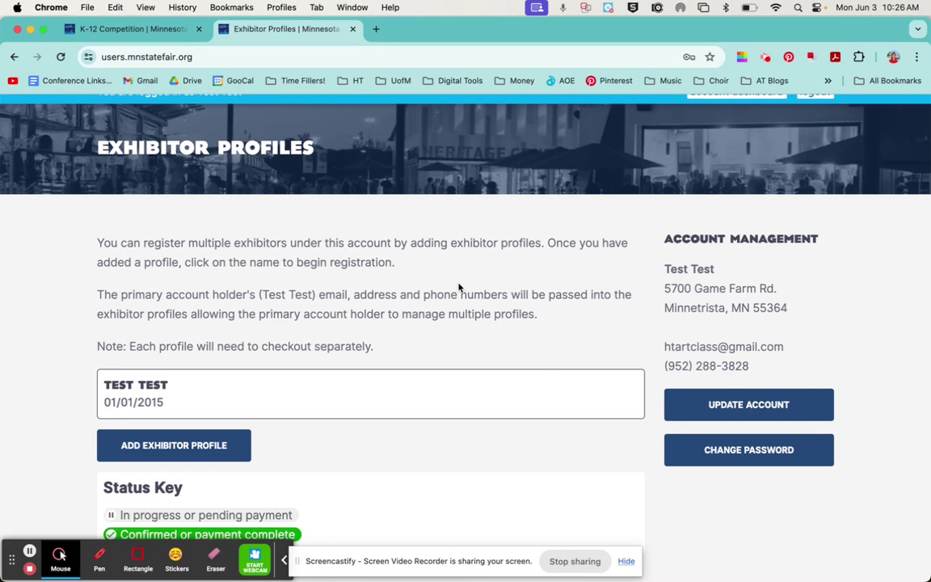
Add an exhibitor profile with the student's first and last name, born 01/01/2016.
scroll(458, 287, down, 1)
click(190, 435)
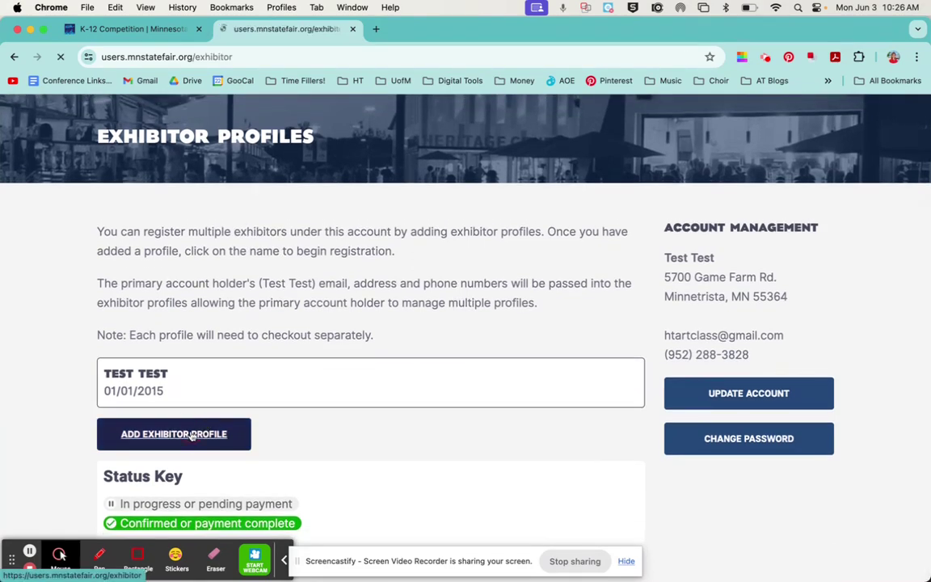
click(180, 461)
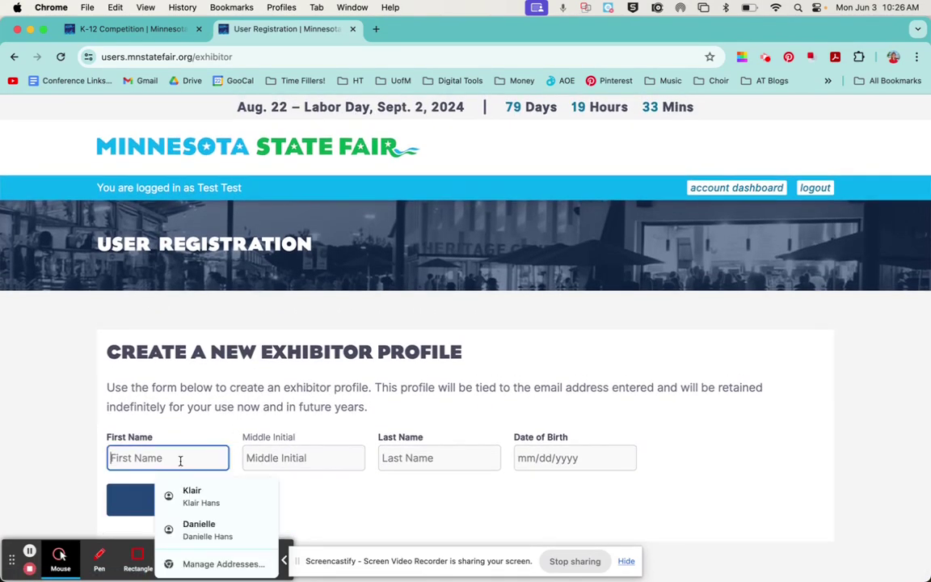
text(Student)
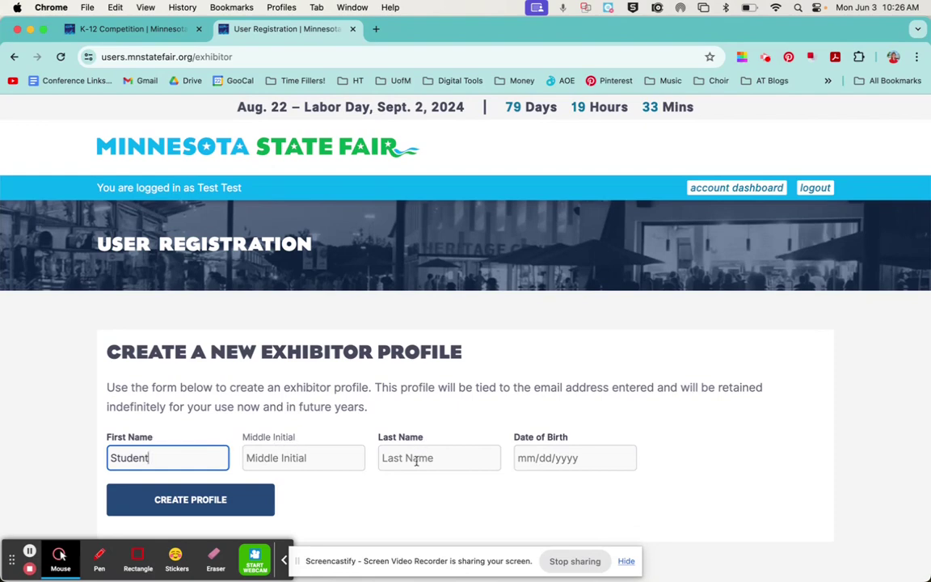
click(417, 461)
text(McStudent)
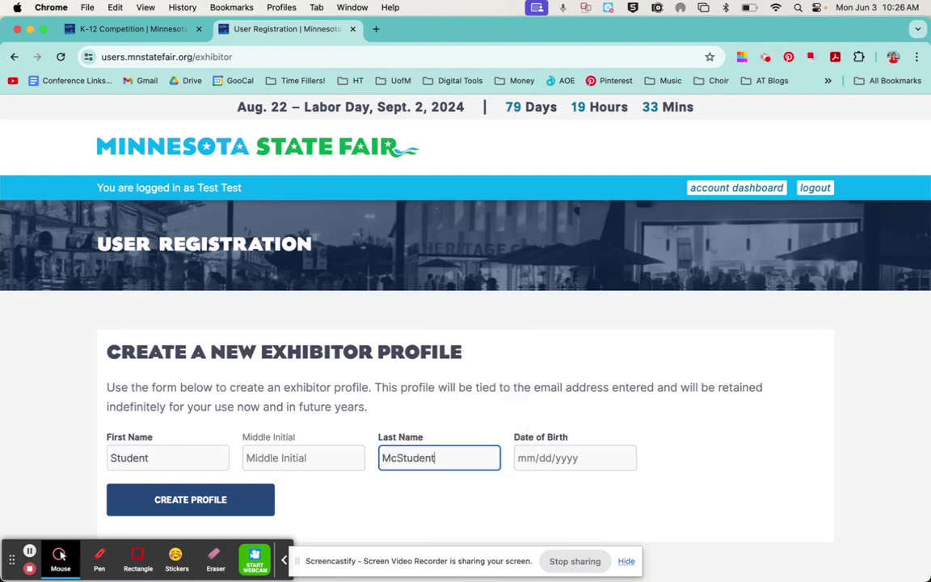
click(527, 458)
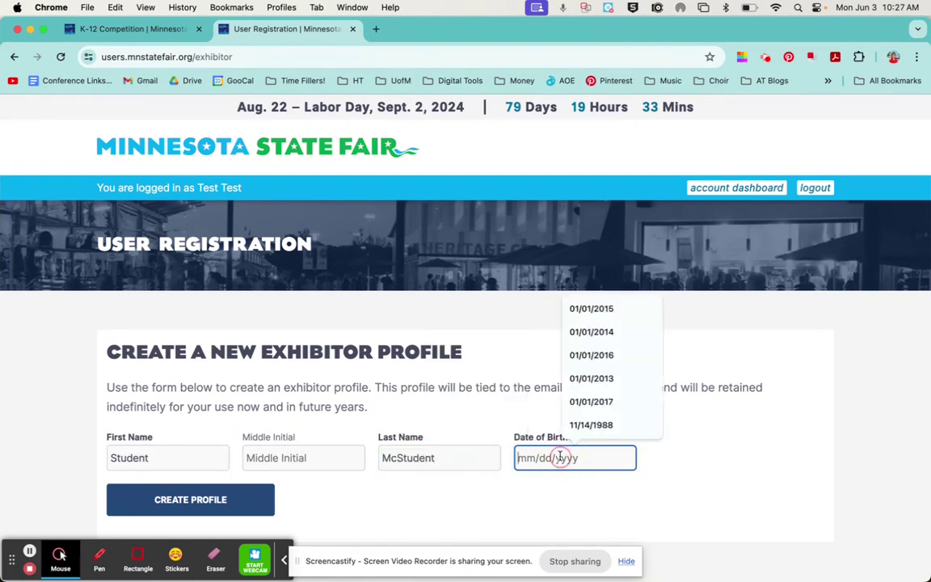
click(599, 362)
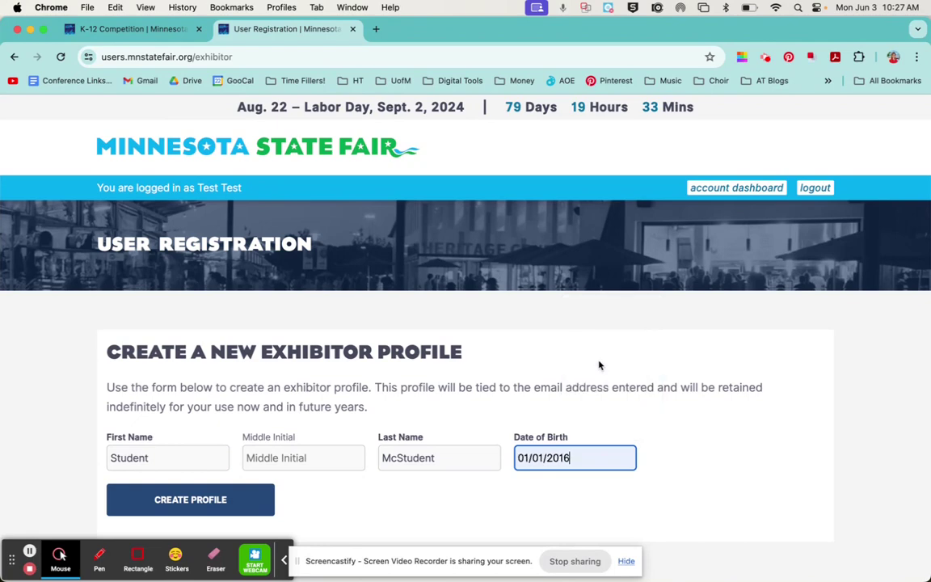
click(177, 508)
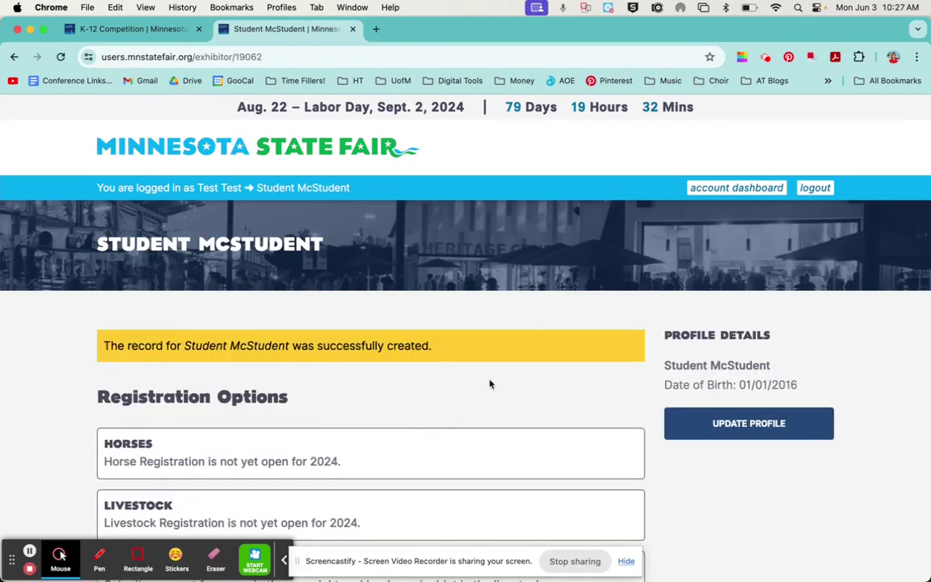
Choose Static Competition registration for the new student profile.
scroll(490, 384, down, 1)
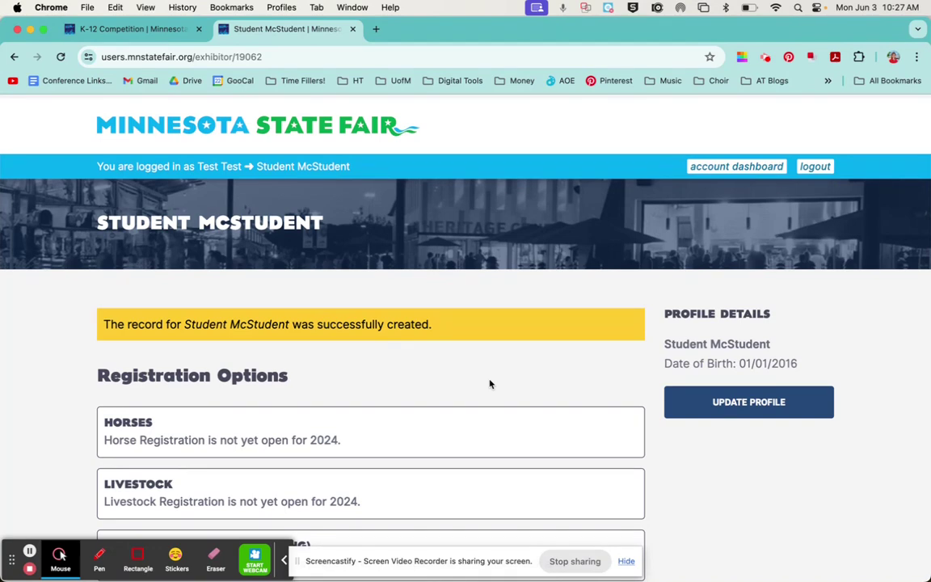
scroll(490, 384, down, 5)
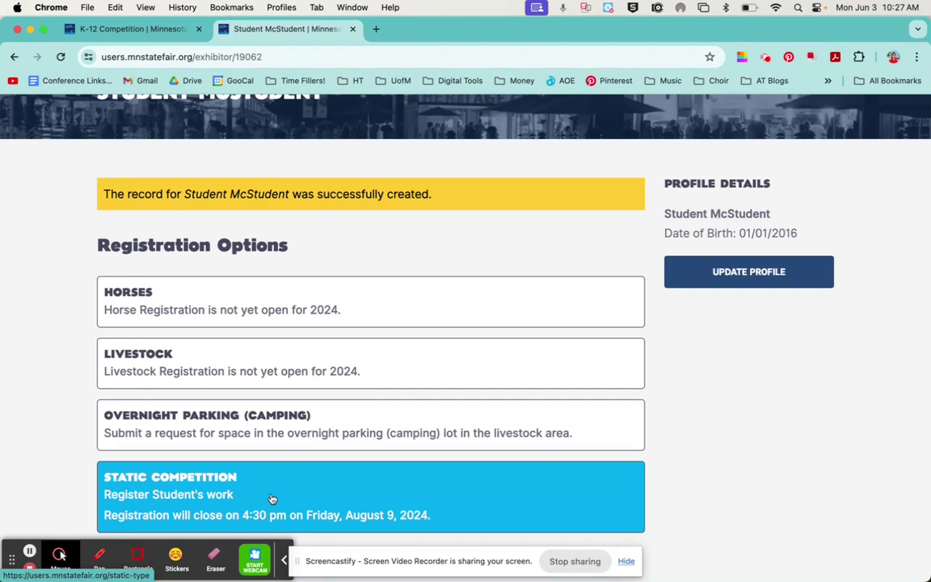
click(198, 495)
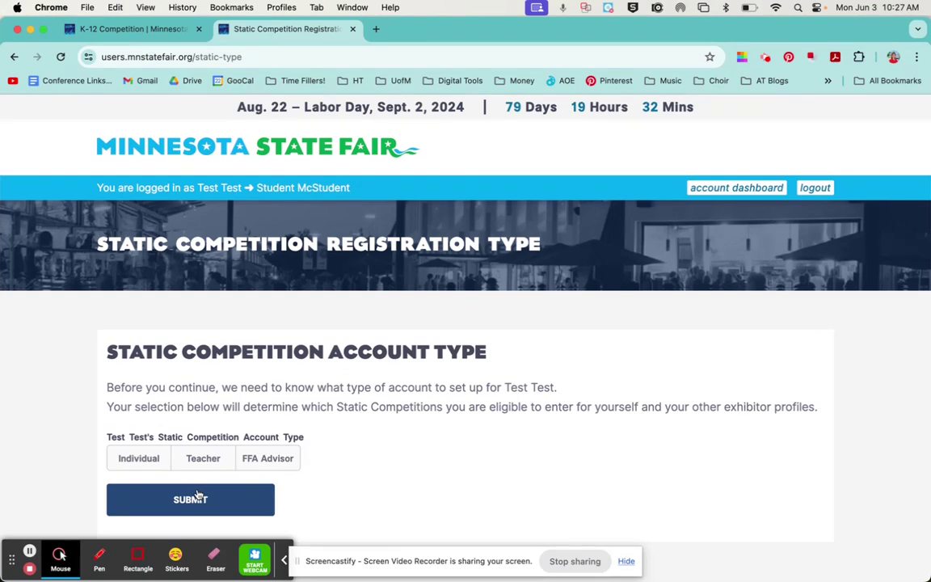
Set the competition account type to Individual and submit it.
click(132, 461)
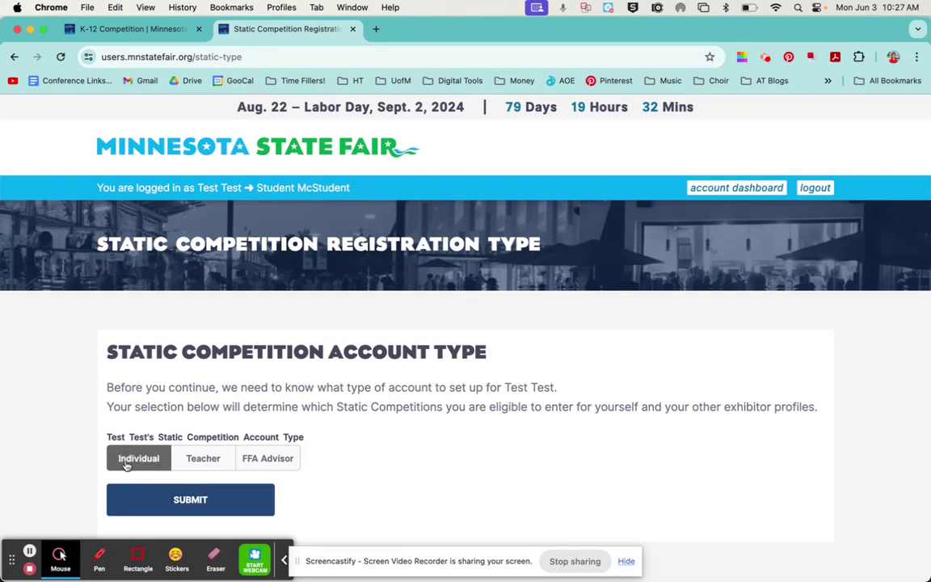
click(127, 462)
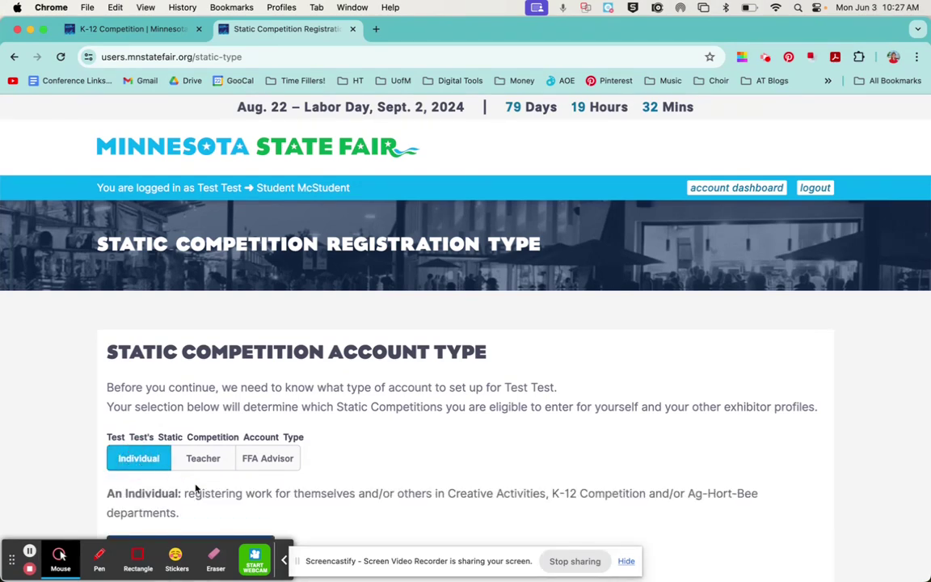
scroll(195, 489, down, 2)
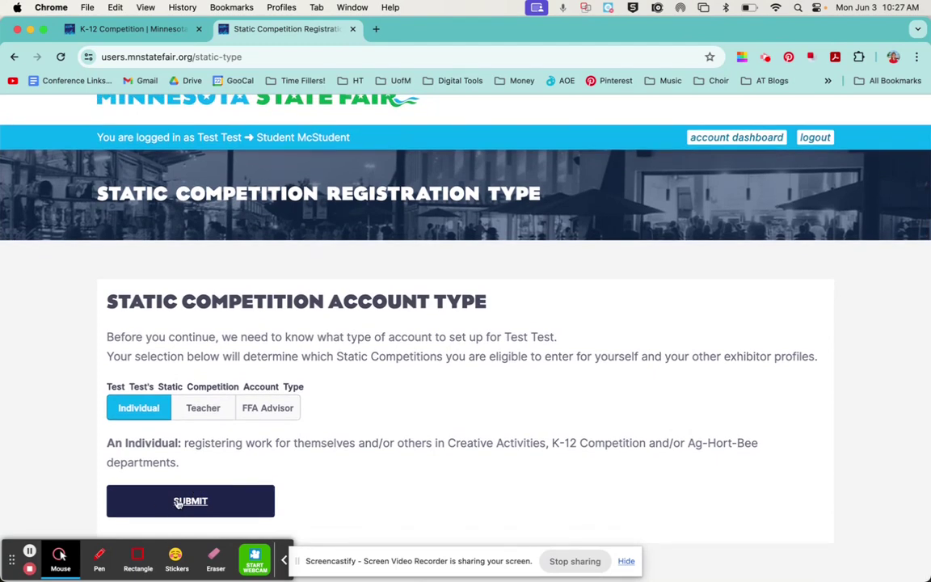
click(178, 502)
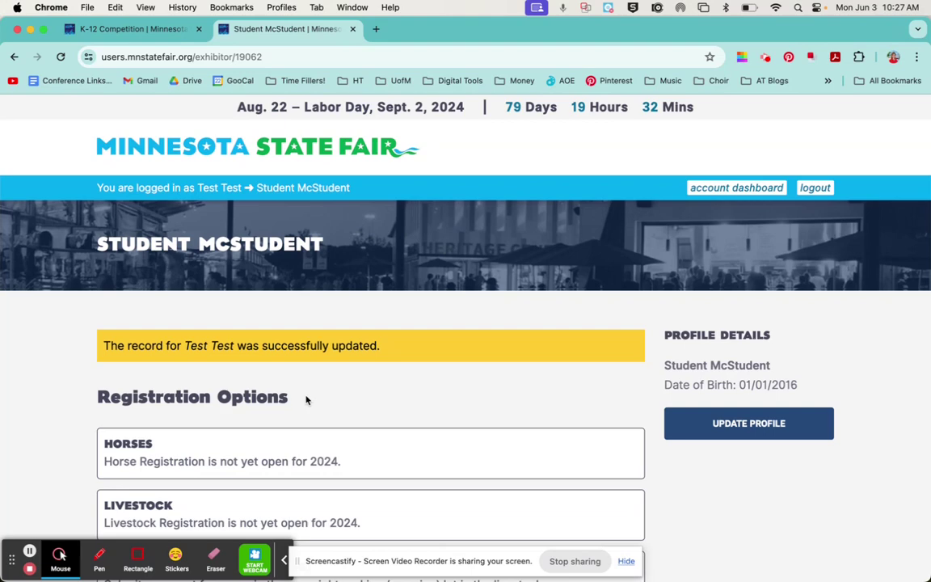
Open the student's Static Competition (Individual) registration and view the department deadlines.
scroll(306, 399, down, 4)
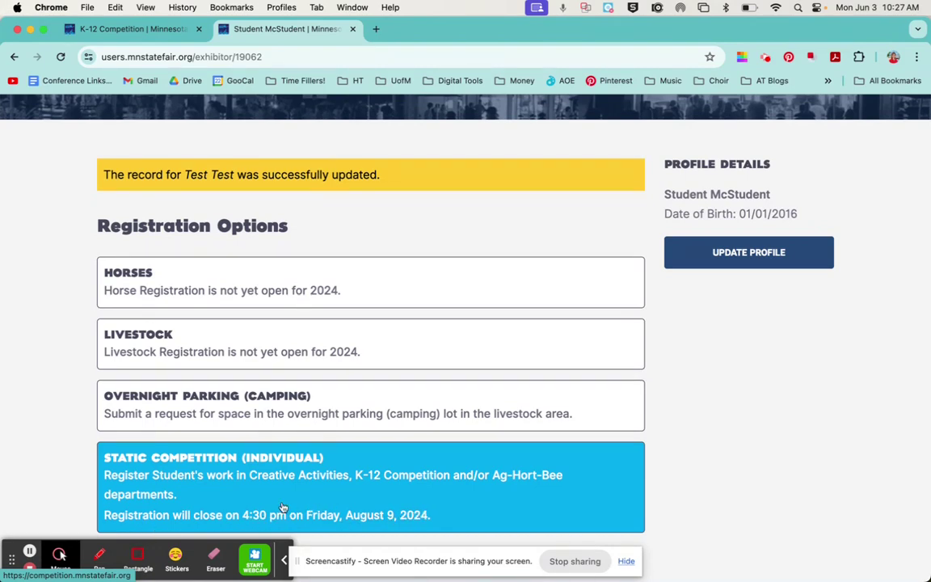
click(219, 489)
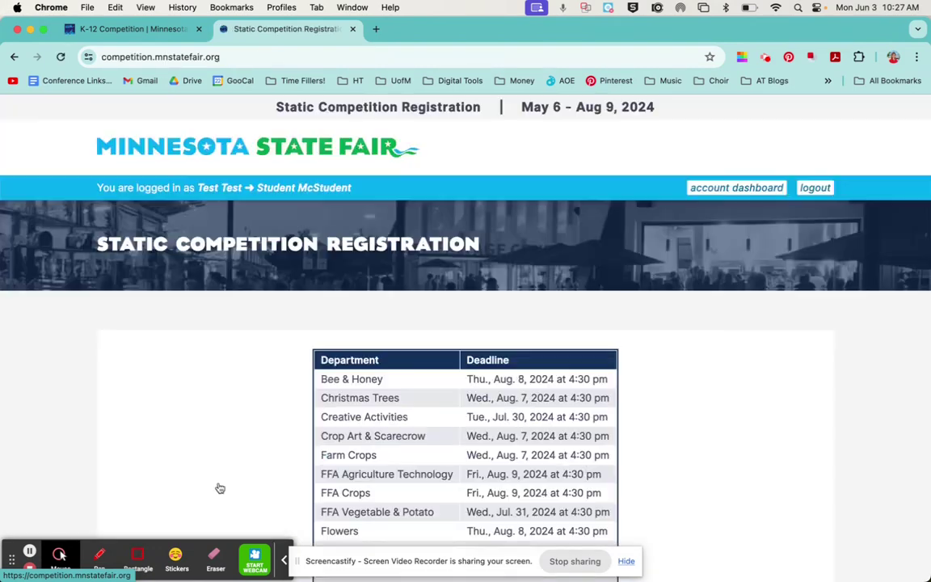
scroll(324, 419, down, 1)
scroll(324, 419, down, 2)
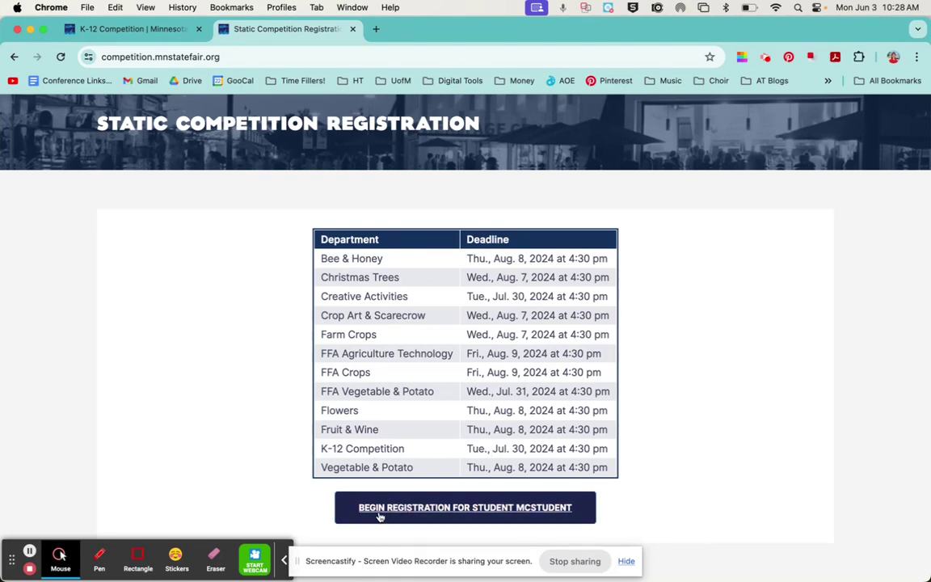
Begin registration with school Hilltop Primary School, grade 1st Grade, and media contact Yes.
click(480, 509)
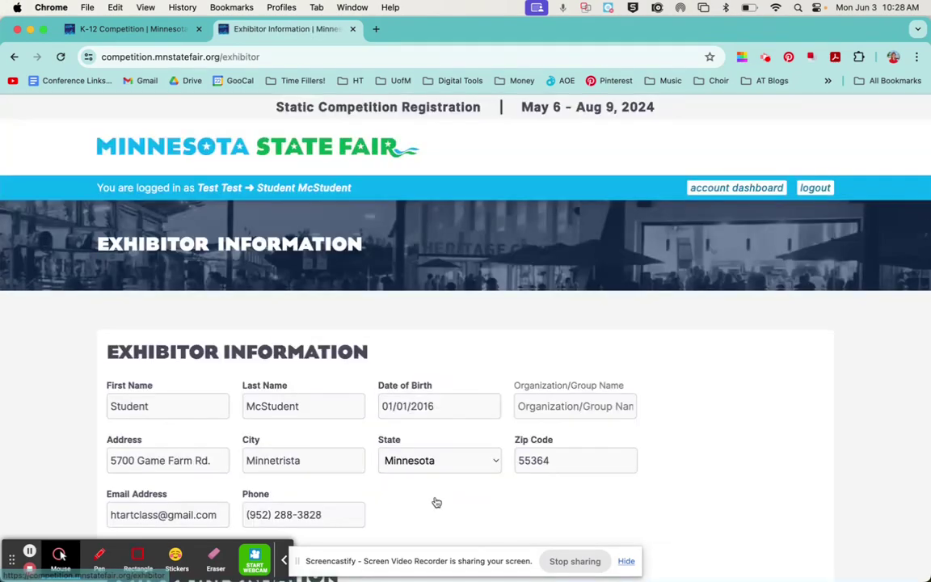
scroll(436, 503, down, 4)
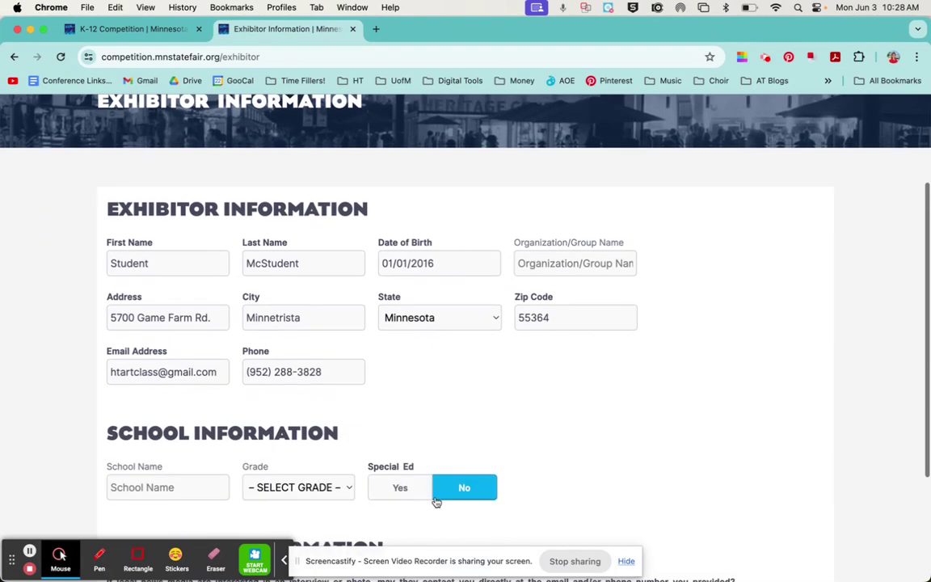
scroll(458, 356, down, 5)
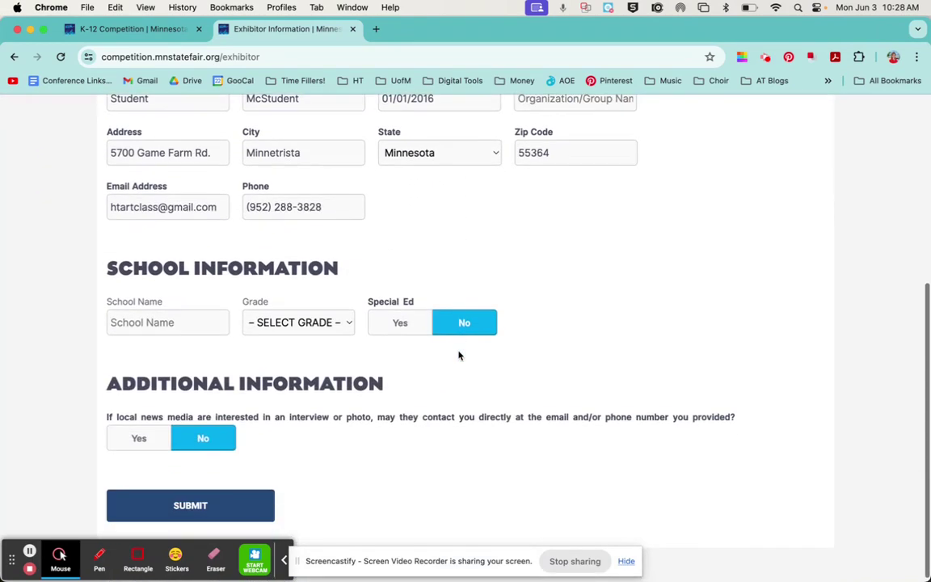
click(172, 317)
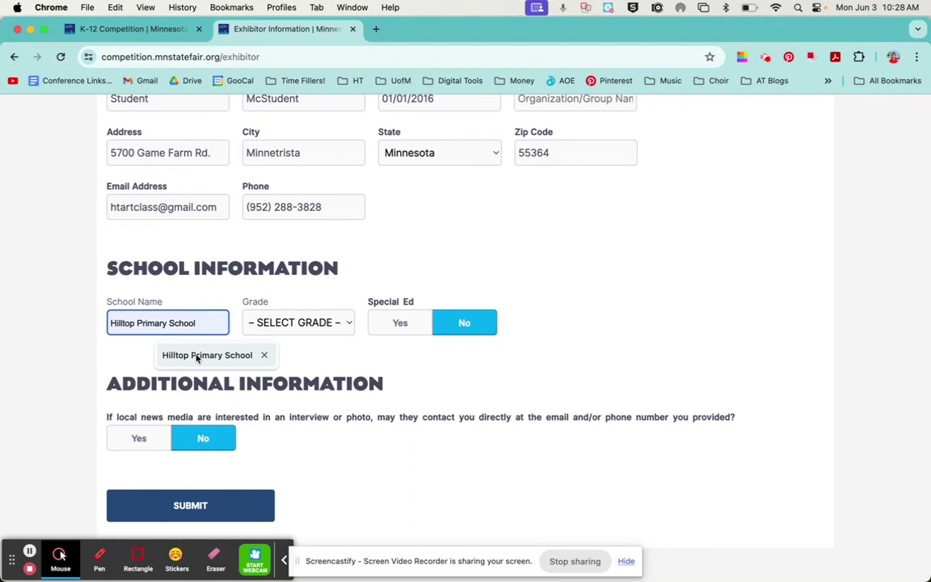
click(196, 355)
click(275, 322)
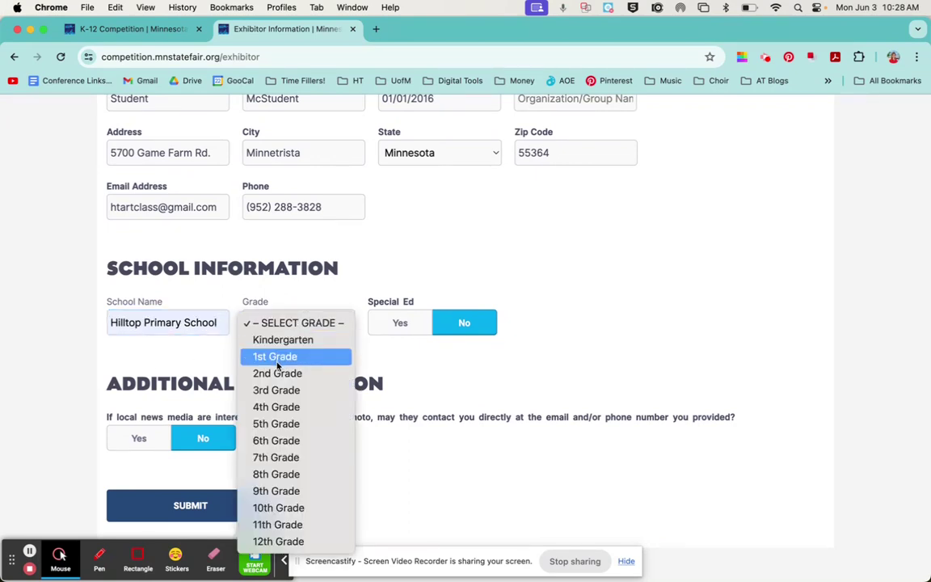
click(277, 362)
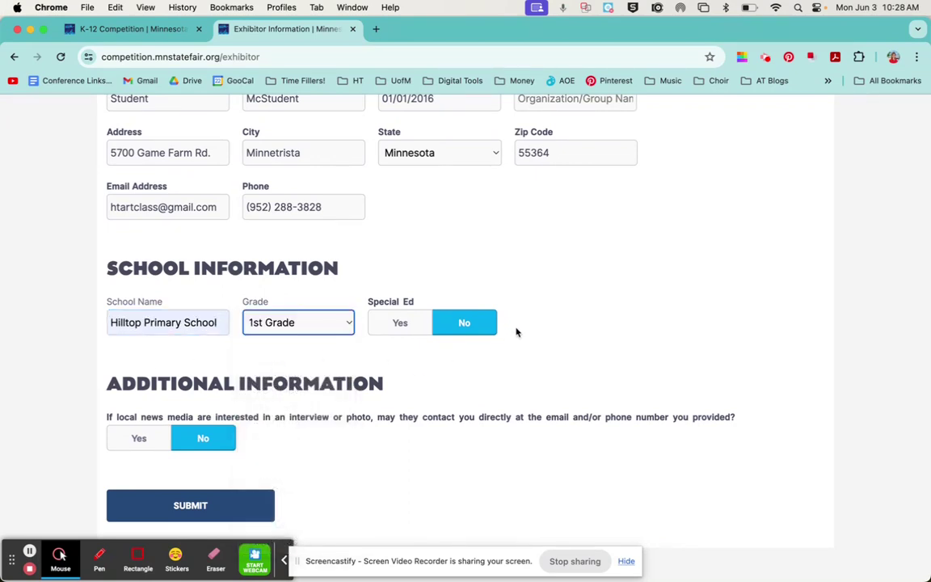
scroll(437, 408, down, 1)
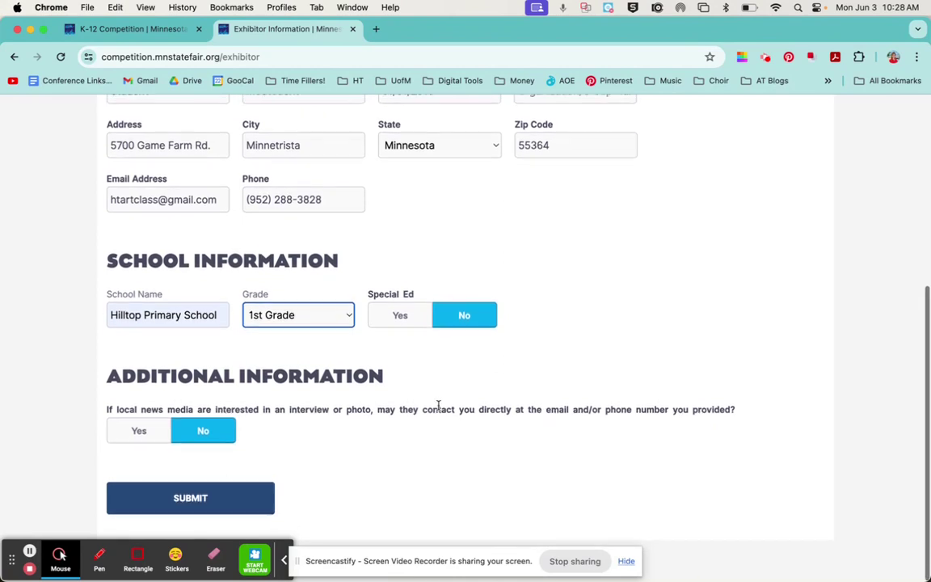
click(131, 438)
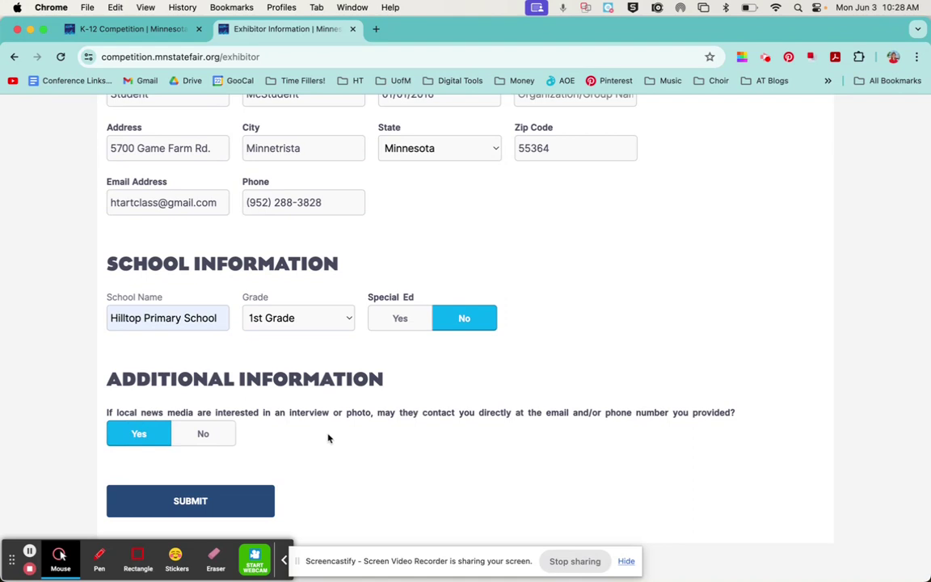
Save the exhibitor information and list the departments for class entry, down to K-12 Competition.
click(190, 500)
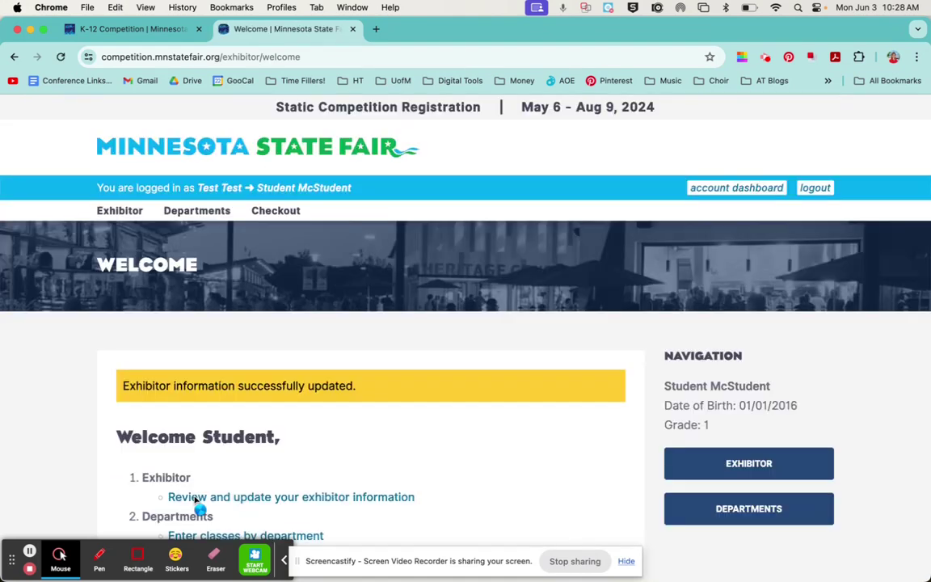
scroll(445, 442, down, 1)
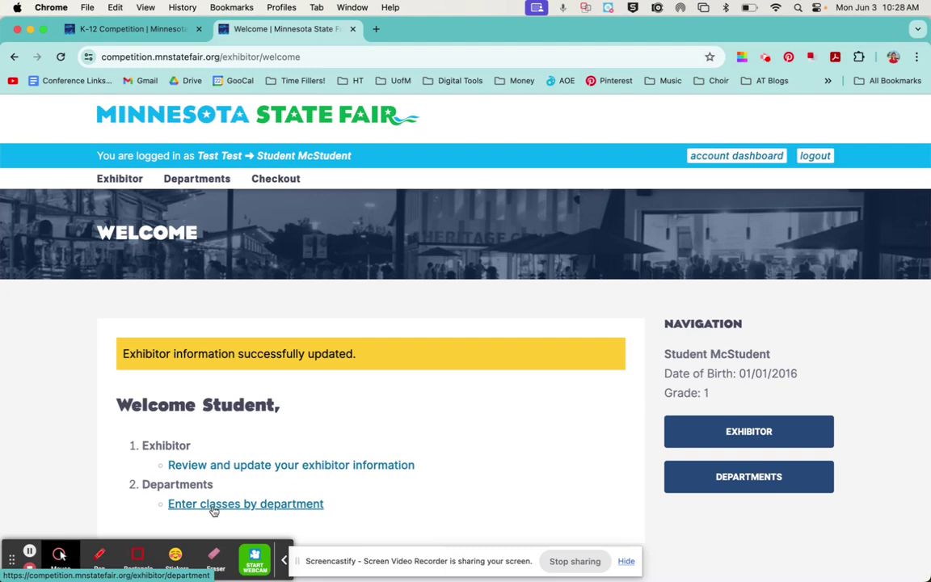
click(214, 507)
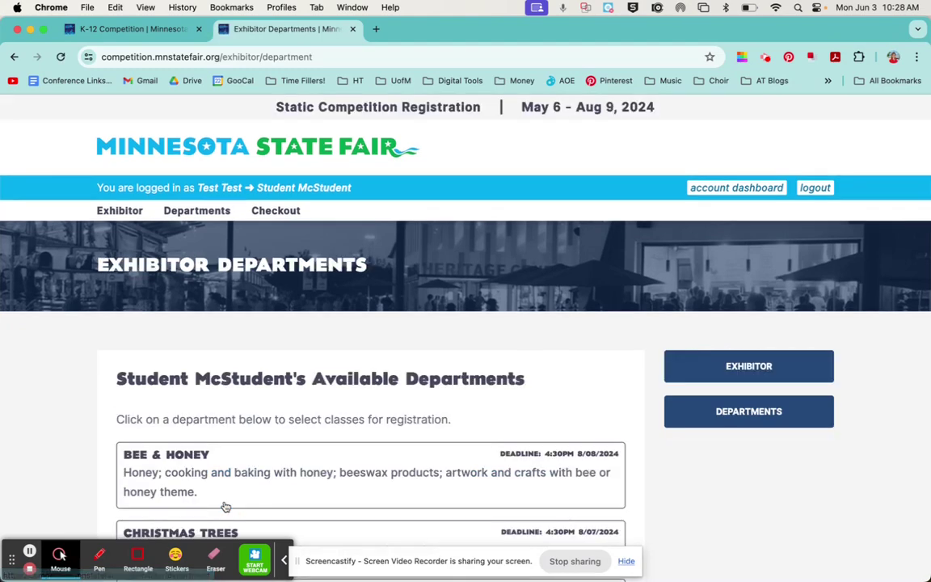
scroll(333, 417, down, 10)
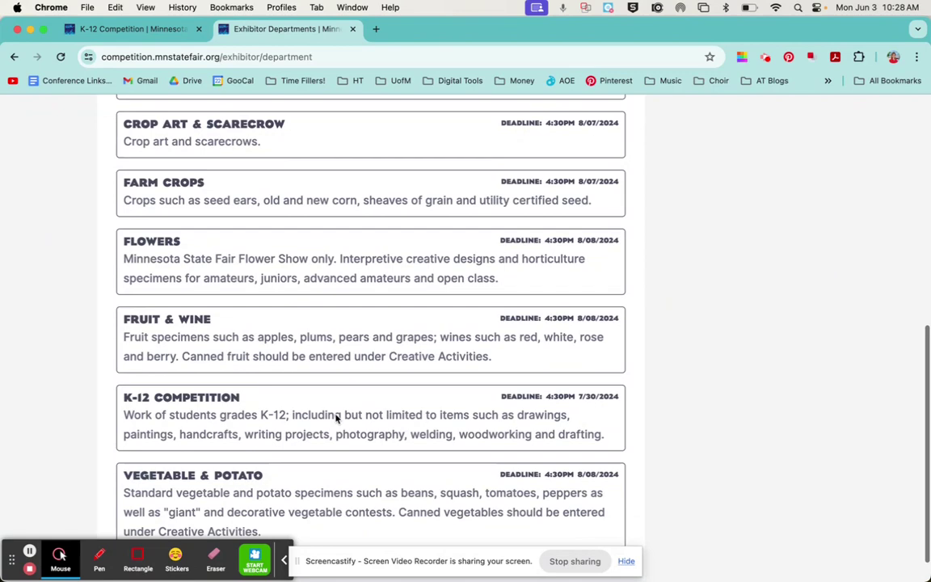
Open K-12 Competition classes, browse the Grade 1 class list, and return to the top.
click(212, 393)
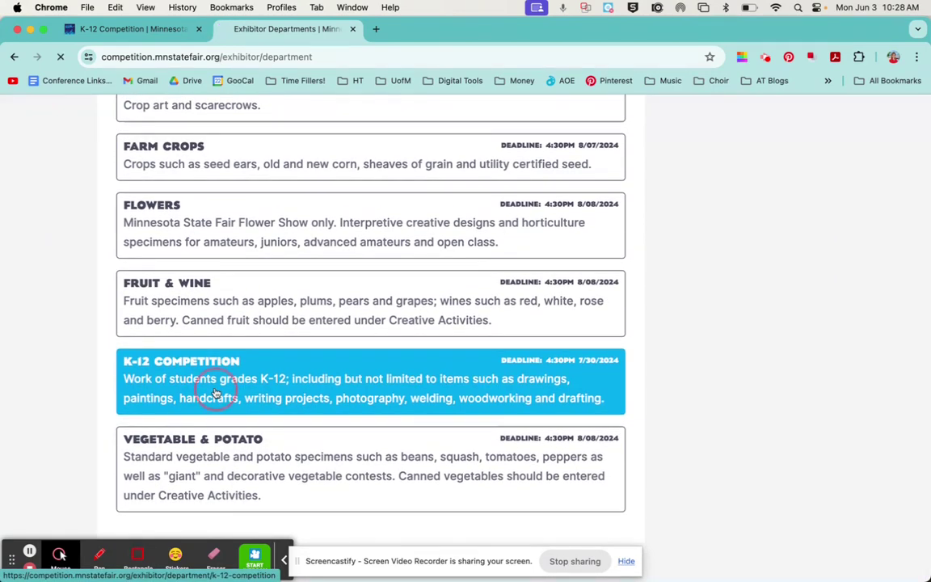
scroll(266, 368, down, 5)
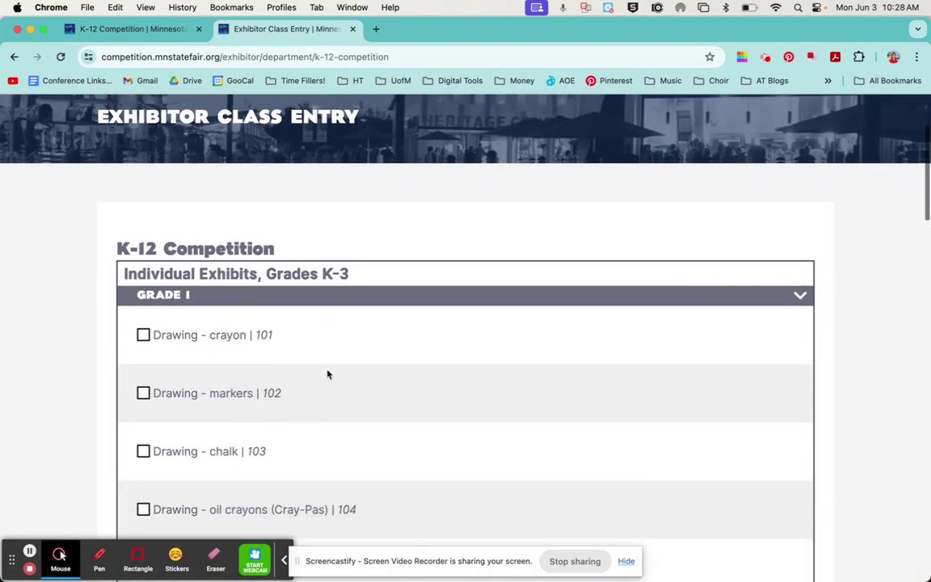
scroll(328, 375, down, 1)
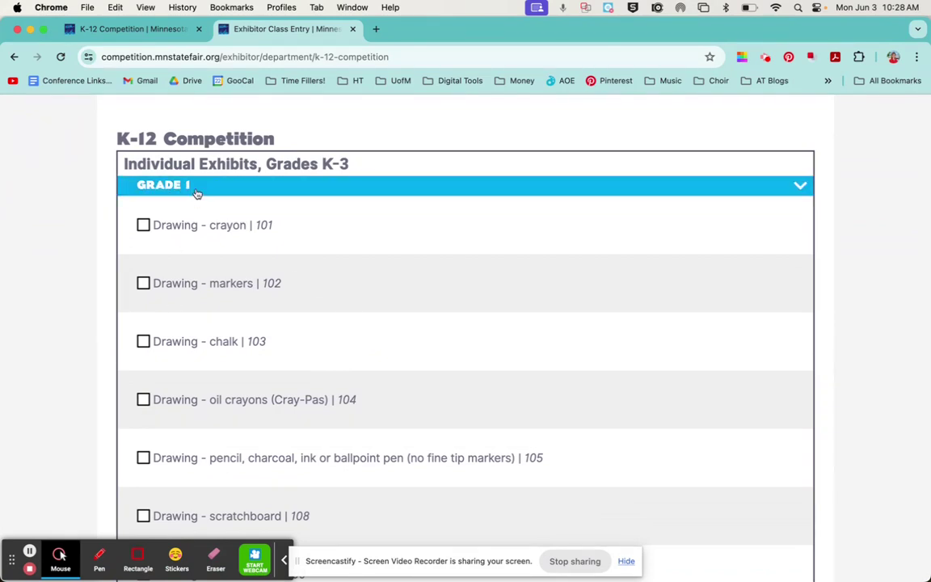
scroll(231, 267, down, 10)
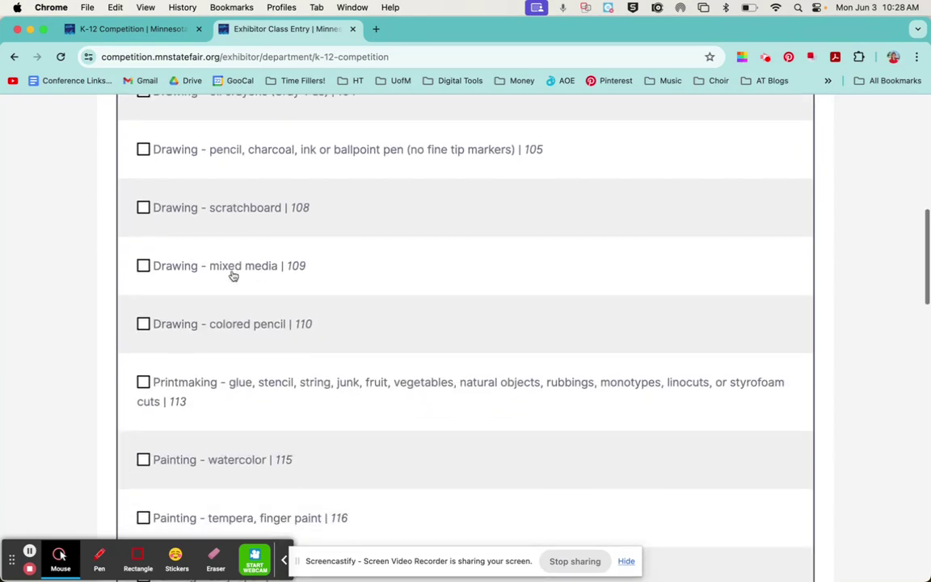
scroll(258, 273, down, 5)
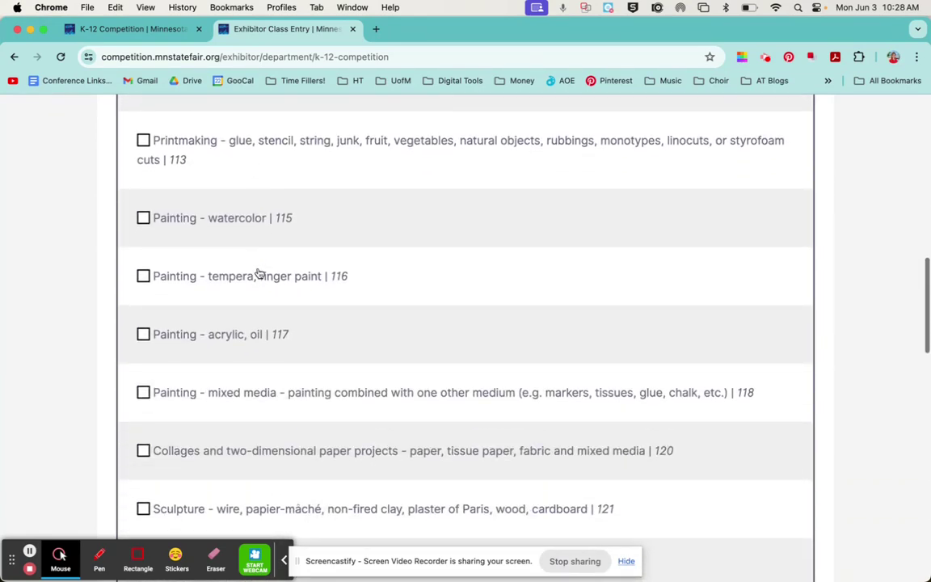
scroll(258, 273, down, 13)
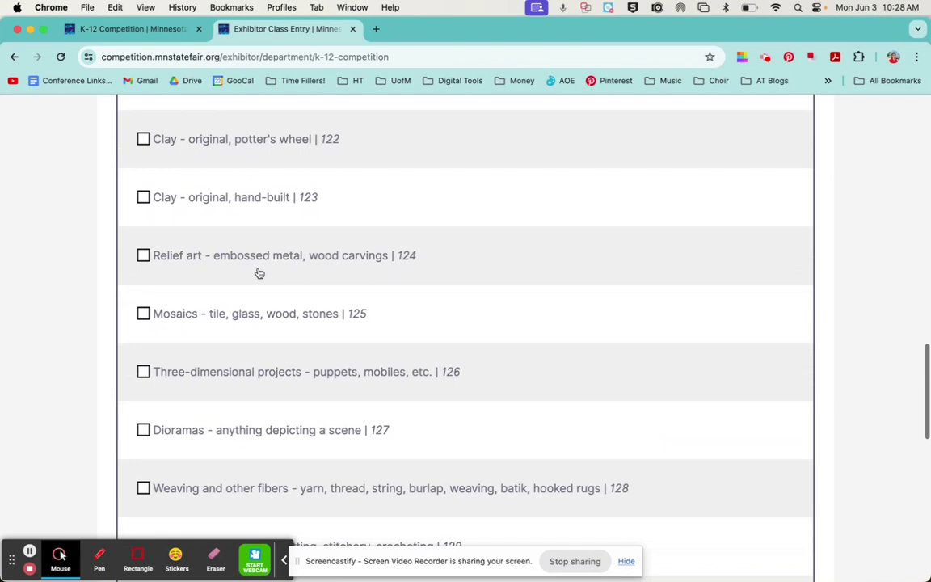
scroll(258, 274, down, 10)
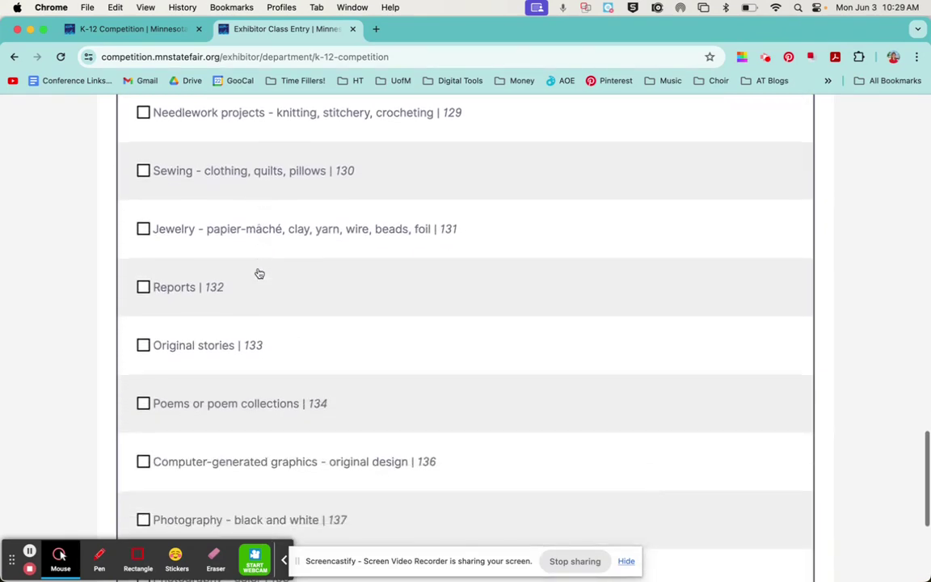
scroll(259, 274, down, 5)
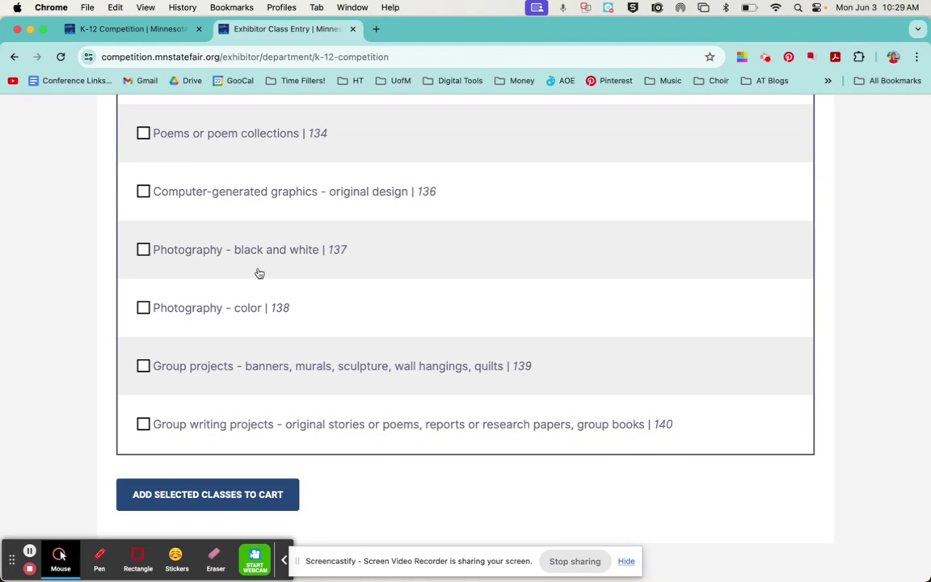
scroll(259, 274, up, 13)
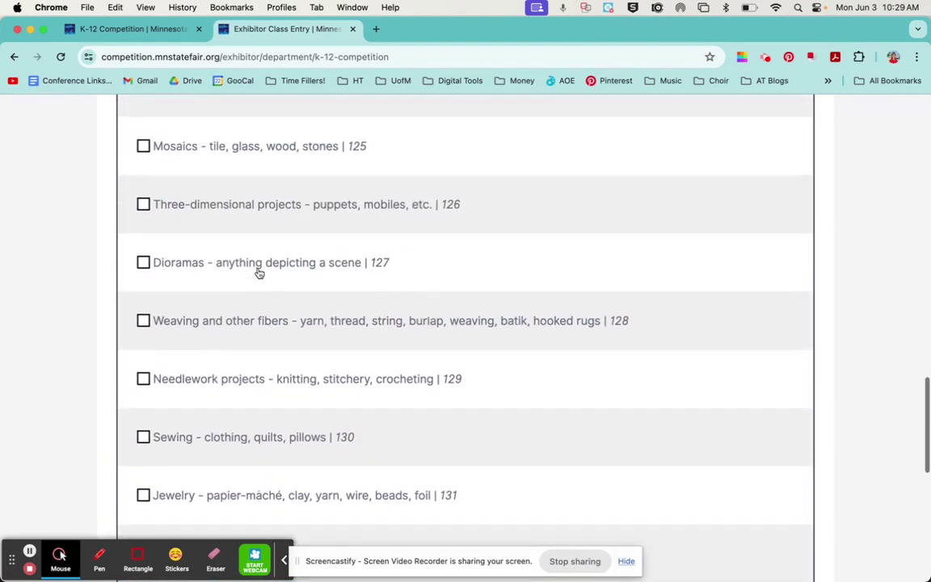
scroll(259, 274, up, 20)
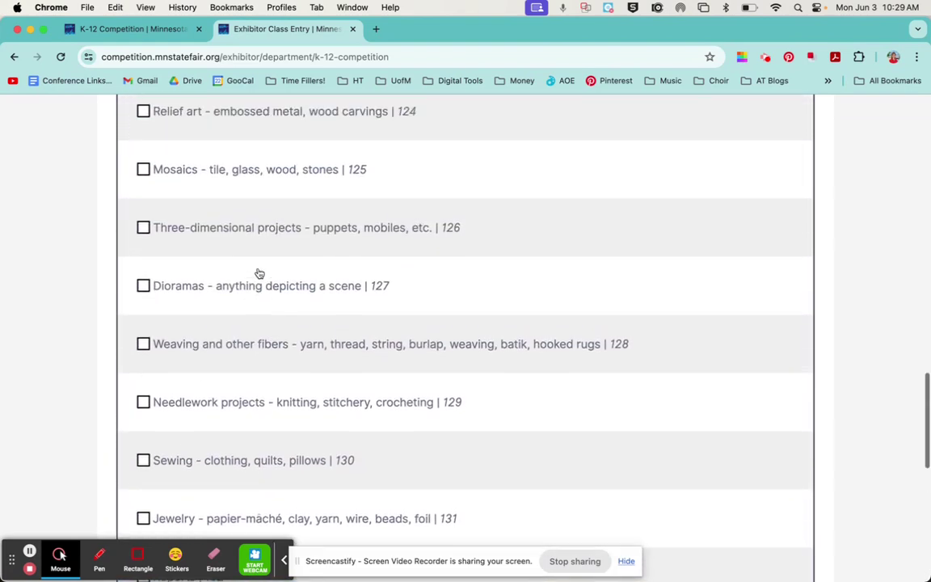
scroll(259, 273, up, 12)
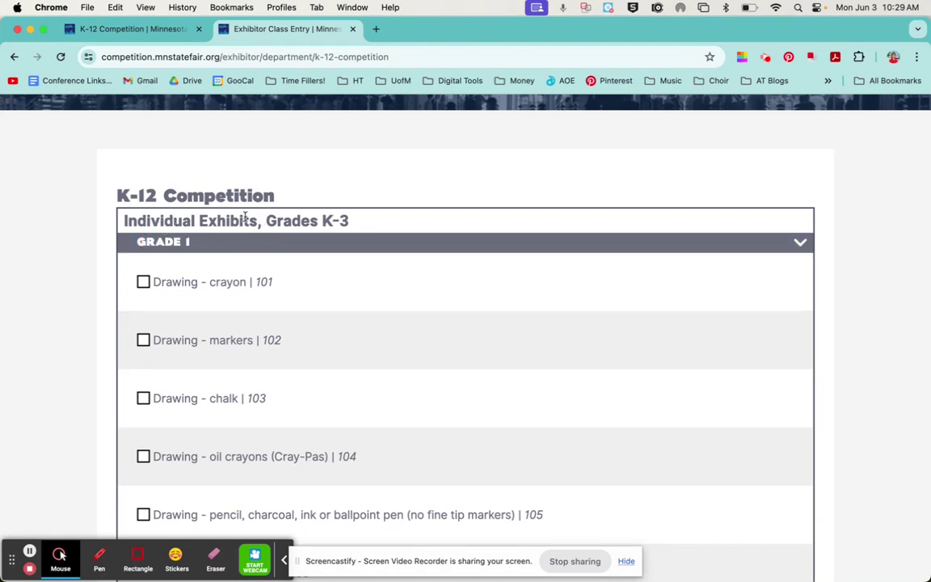
Check drawing class 105 with the description 'Winter Cabin'.
scroll(270, 338, down, 5)
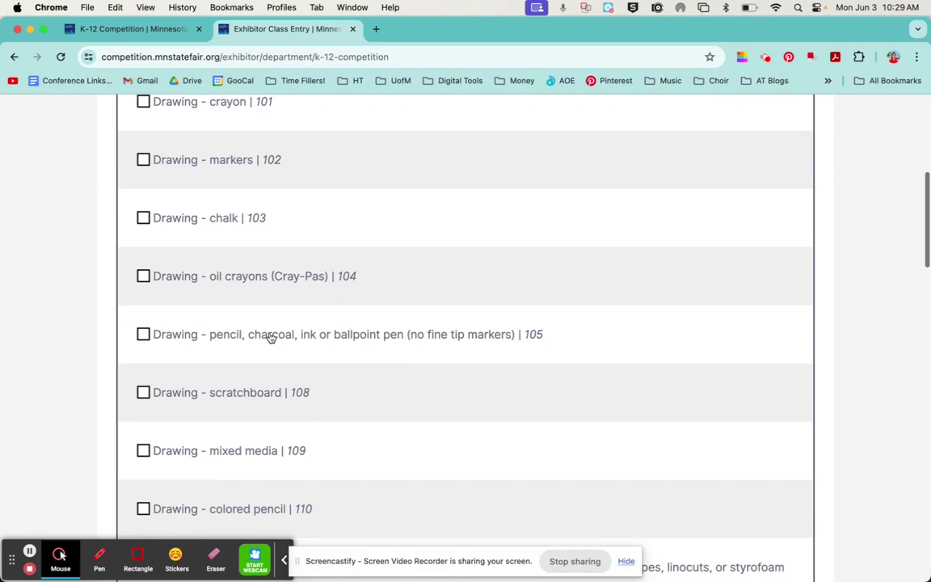
scroll(271, 338, down, 2)
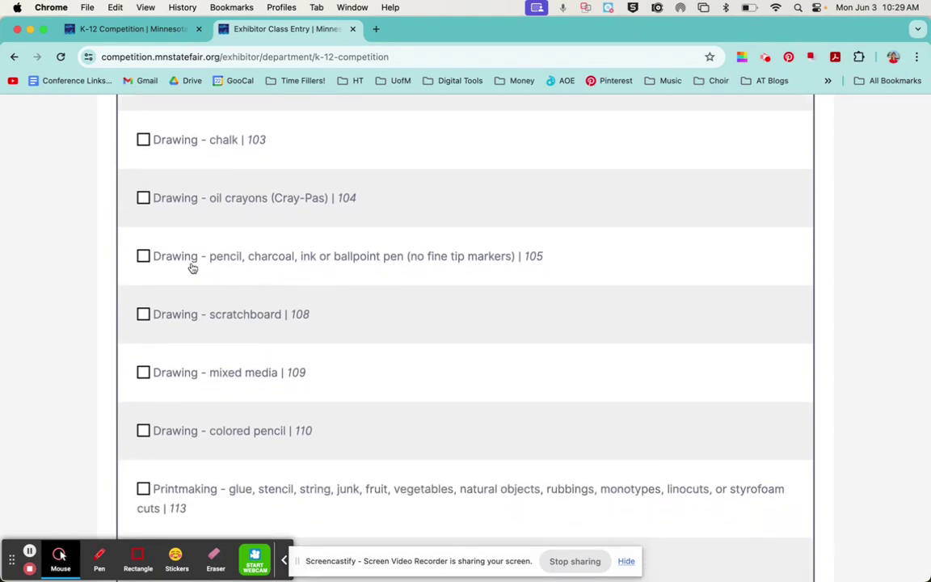
click(143, 257)
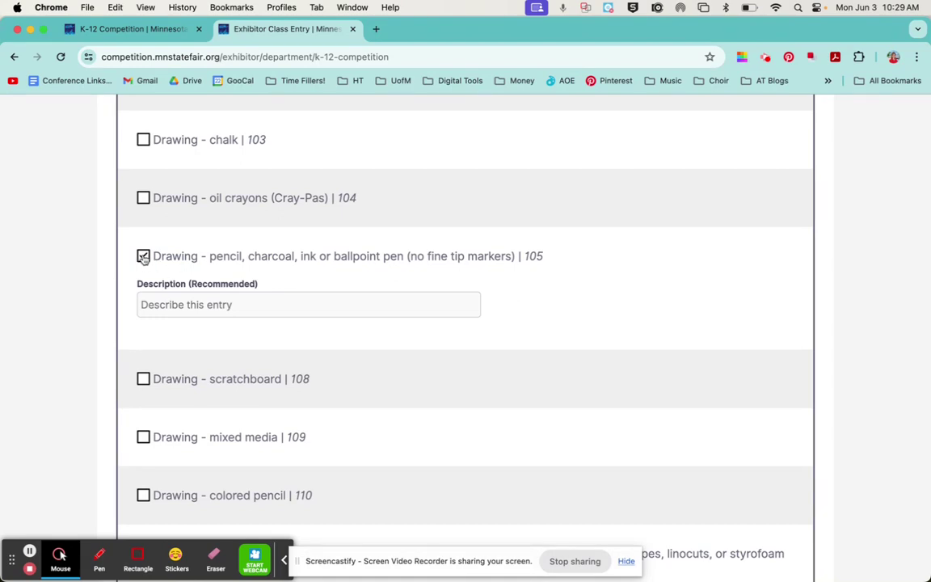
click(197, 306)
text(Winter Cabin)
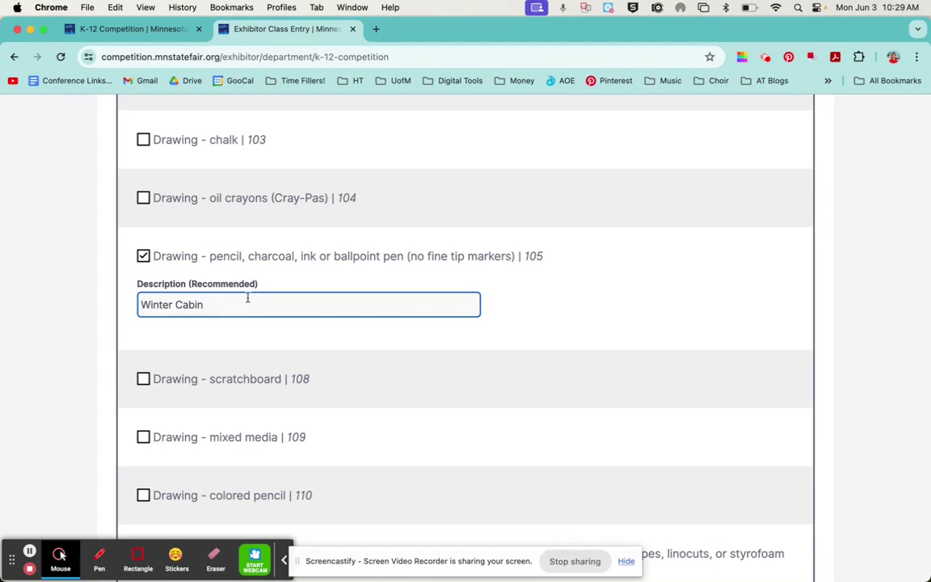
Check Clay potter's wheel class 122 with the description 'Red Pinch Pot'.
scroll(248, 298, down, 7)
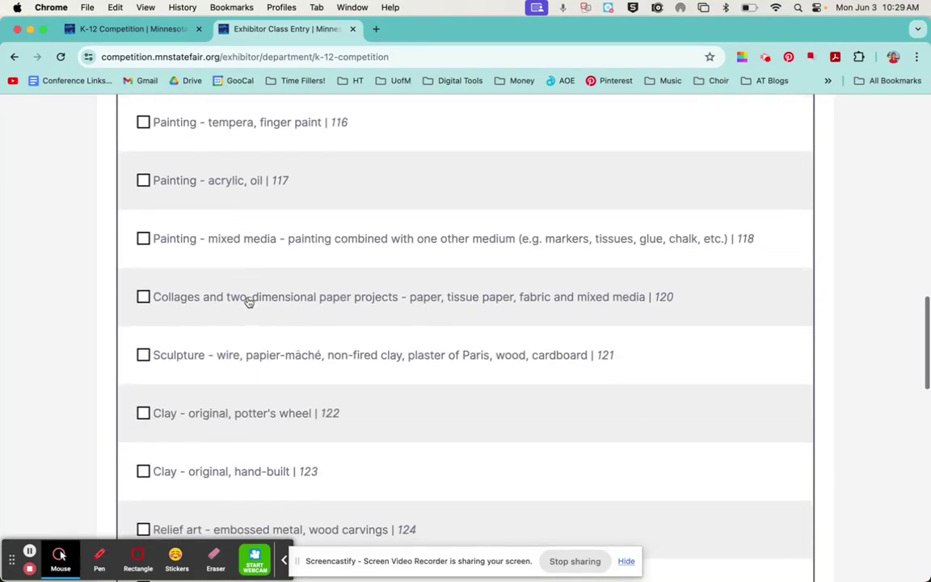
scroll(248, 301, down, 3)
click(144, 296)
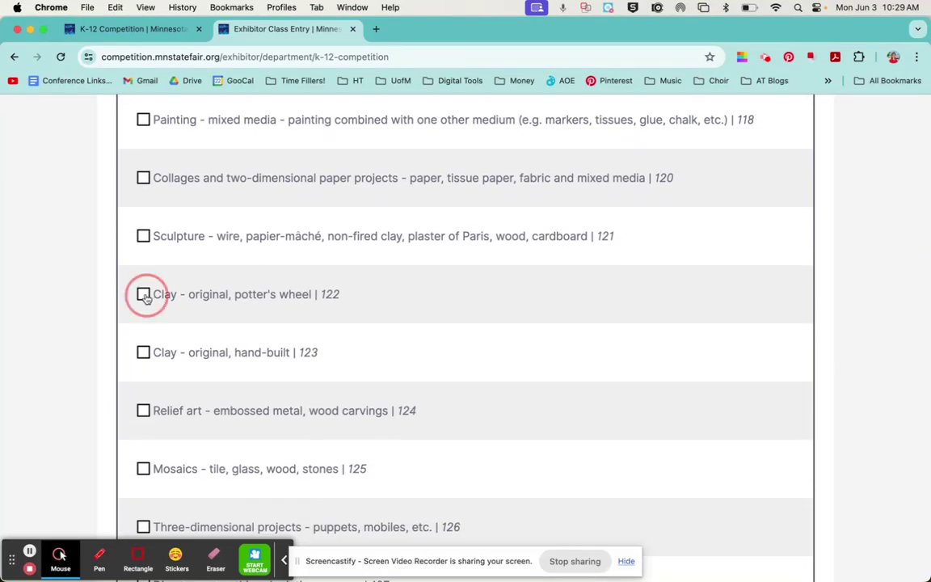
click(187, 340)
text(Red P)
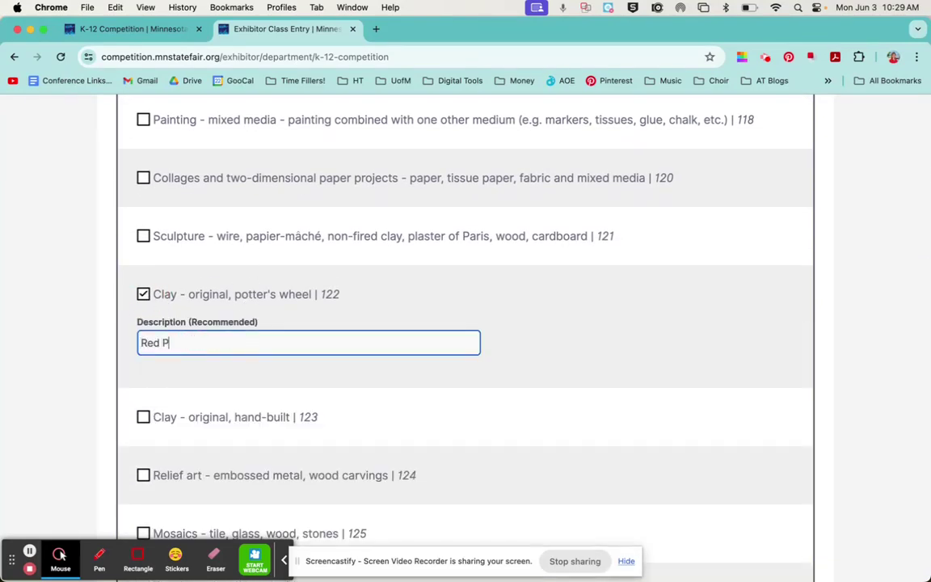
text(inch PO)
key(BackSpace)
text(ot)
scroll(454, 331, down, 5)
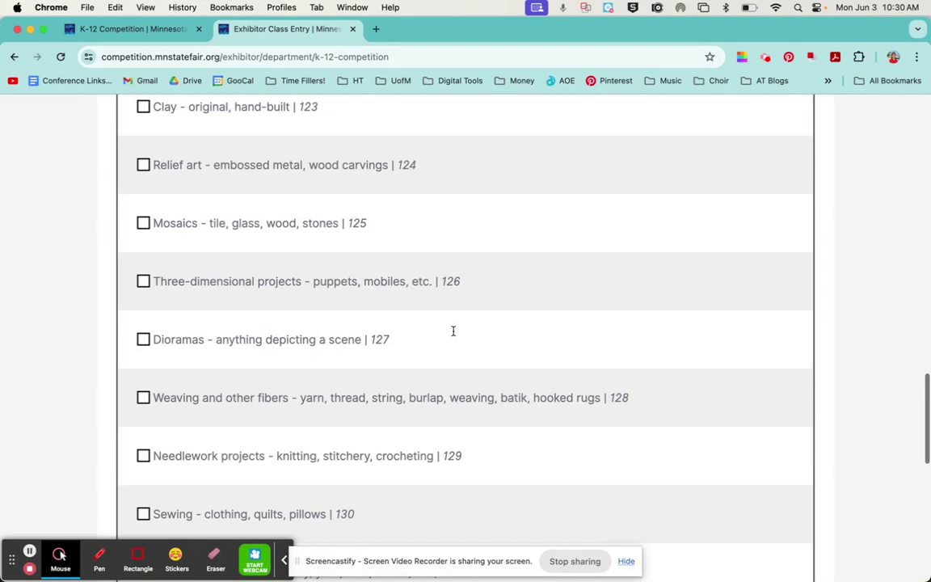
scroll(454, 331, down, 10)
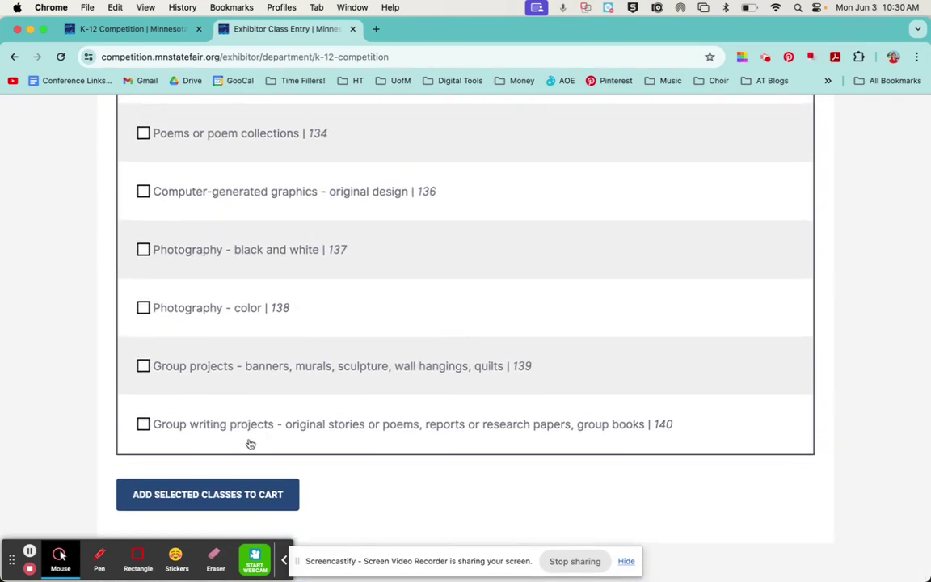
Add classes 105 and 122 to the cart and review them on Registration Checkout.
click(178, 496)
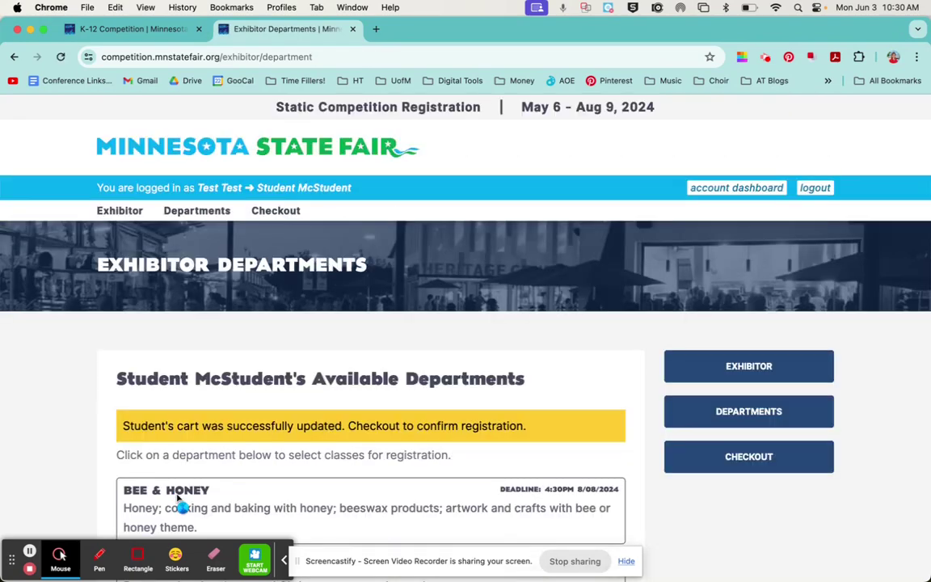
scroll(270, 455, down, 5)
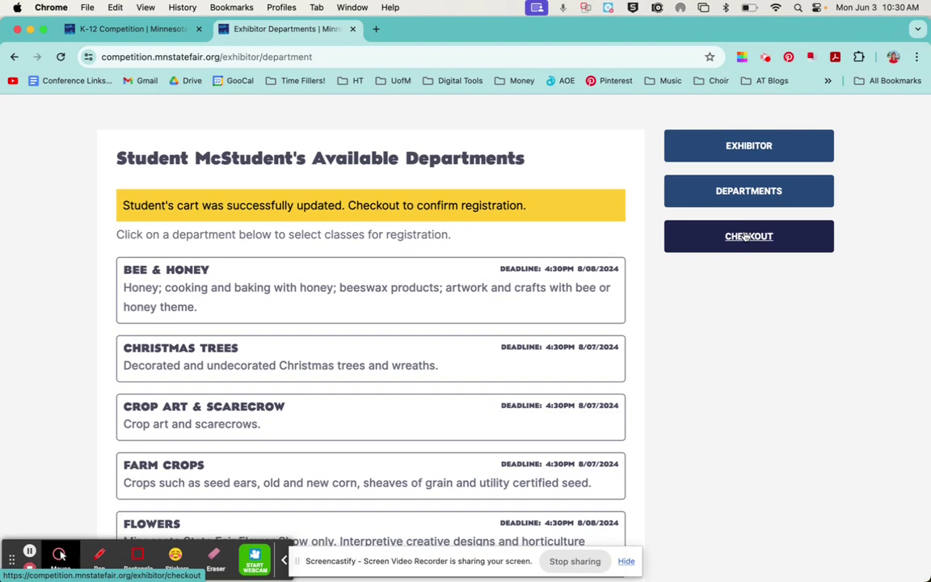
click(747, 236)
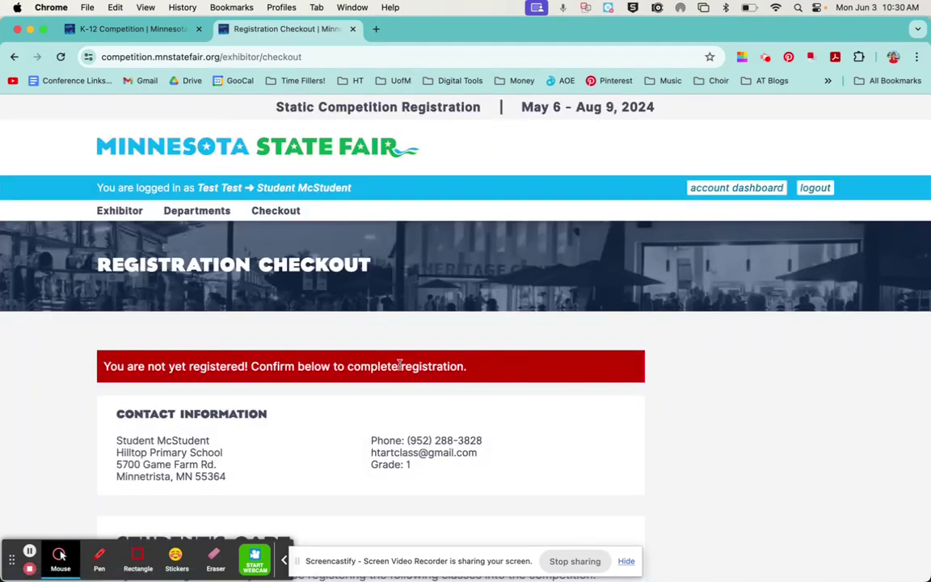
scroll(391, 364, down, 2)
scroll(391, 365, down, 2)
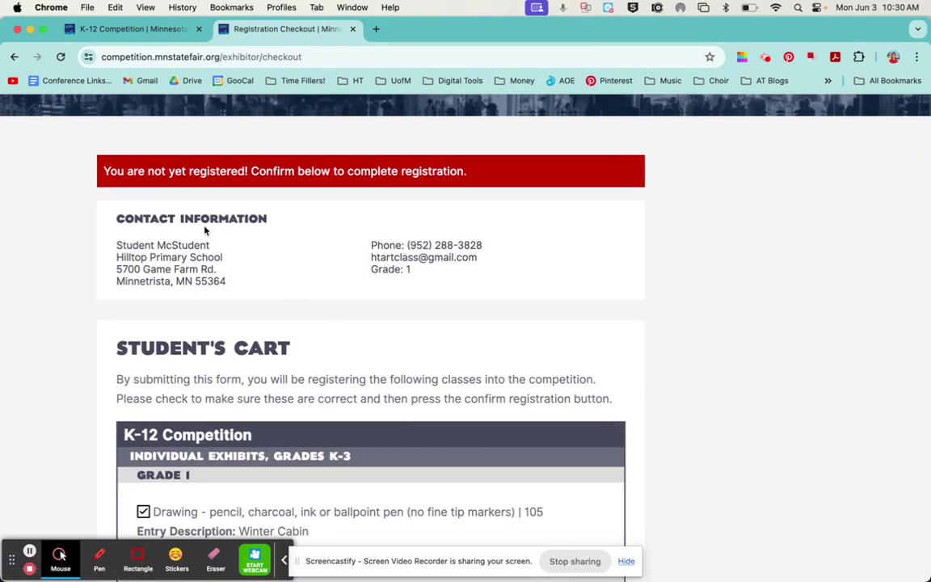
scroll(338, 297, down, 5)
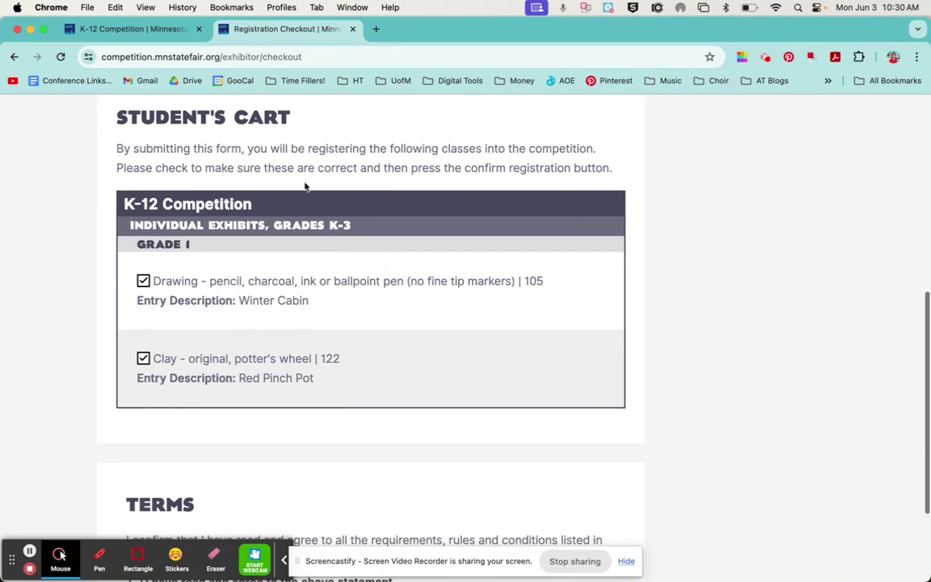
scroll(302, 361, up, 4)
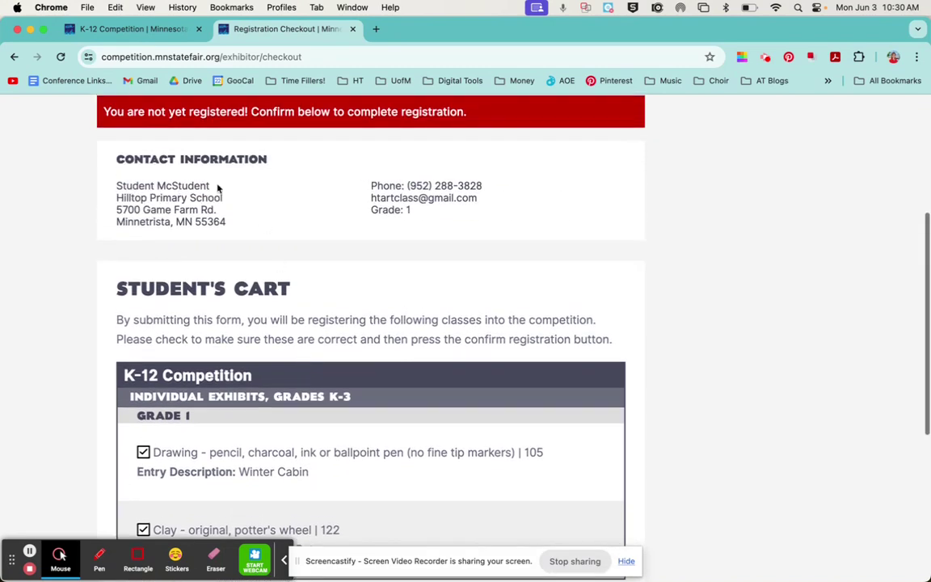
scroll(363, 275, down, 8)
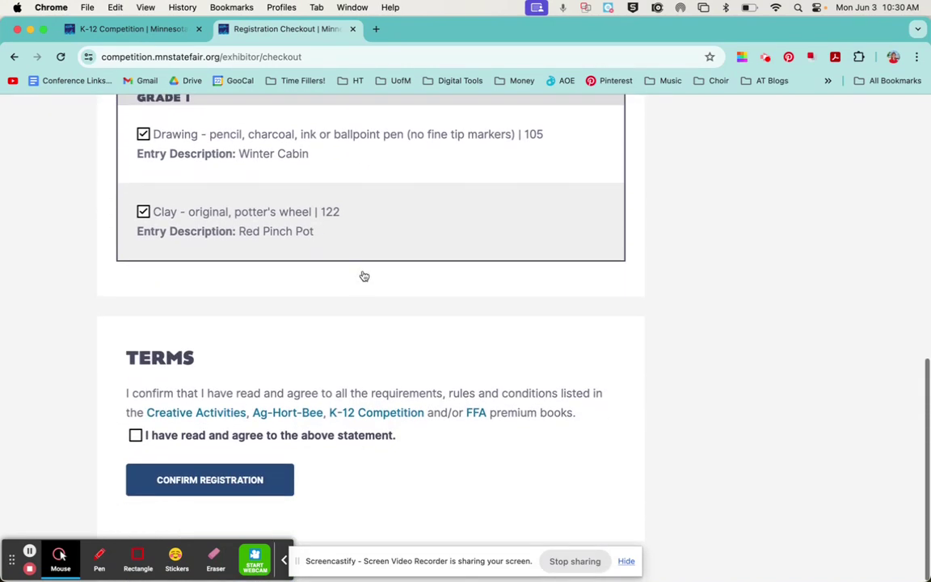
Agree to the checkout's Terms section with the 'I have read and agree to the above statement' checkbox.
click(136, 437)
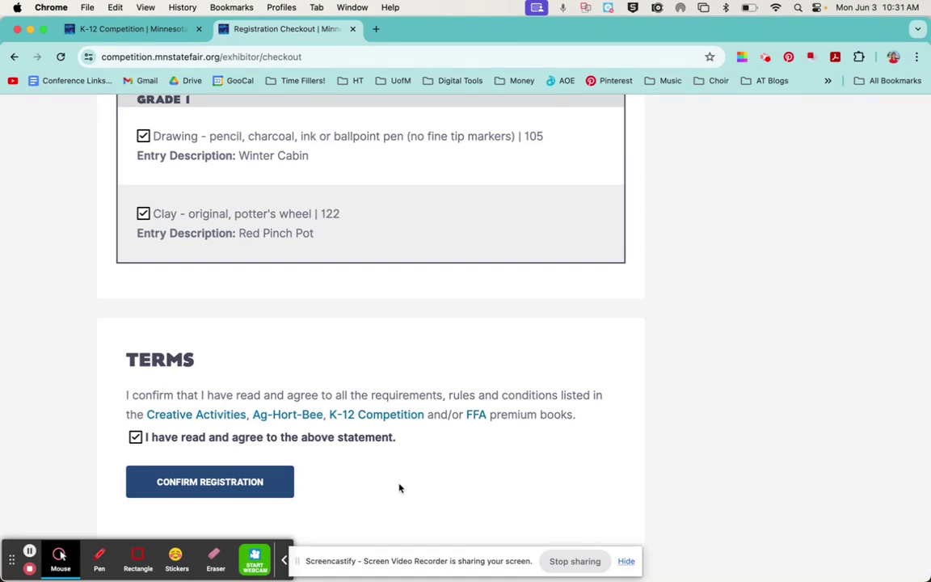
Return to the K-12 Competition page and read its dates, delivery info, Sept. 4–5 pickup and 2023 results.
click(127, 30)
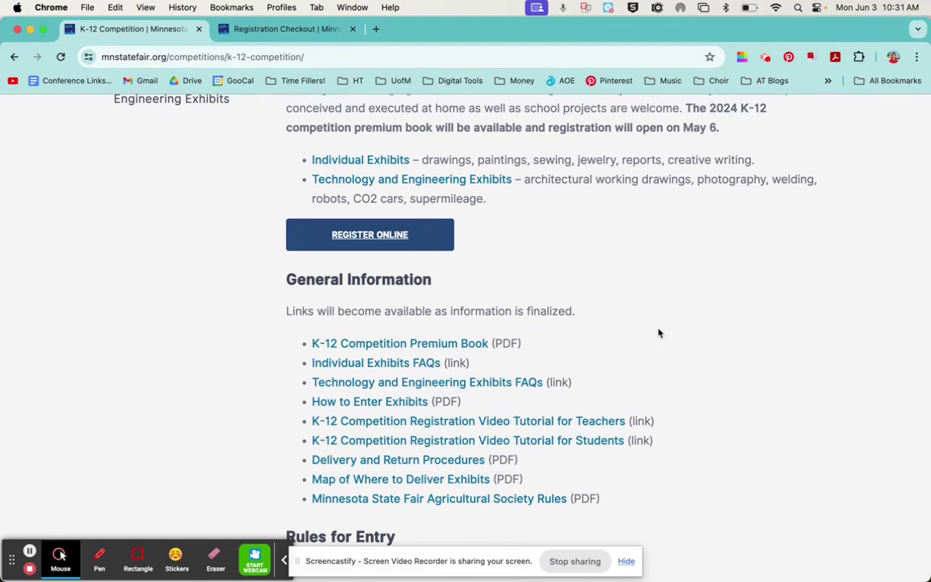
scroll(659, 333, down, 3)
scroll(659, 333, up, 10)
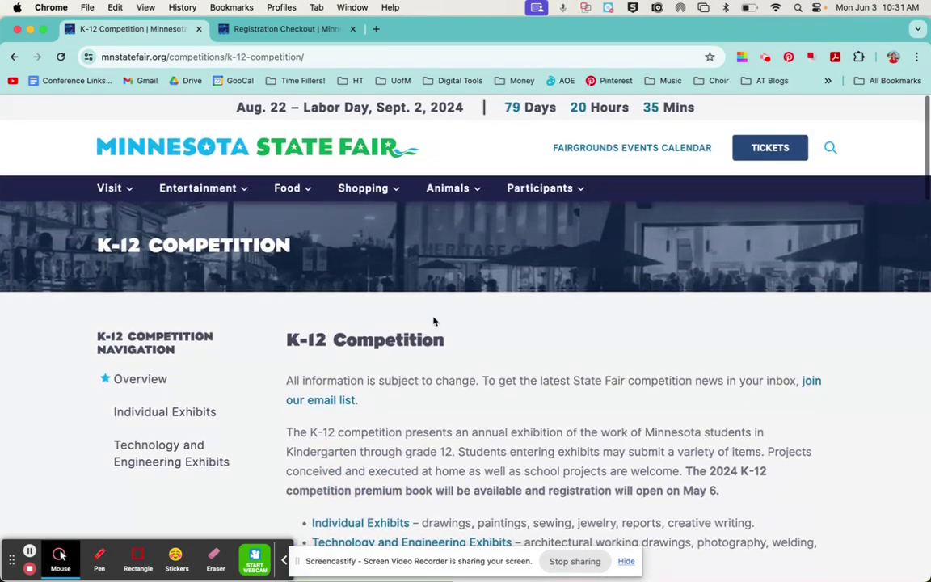
scroll(471, 368, down, 5)
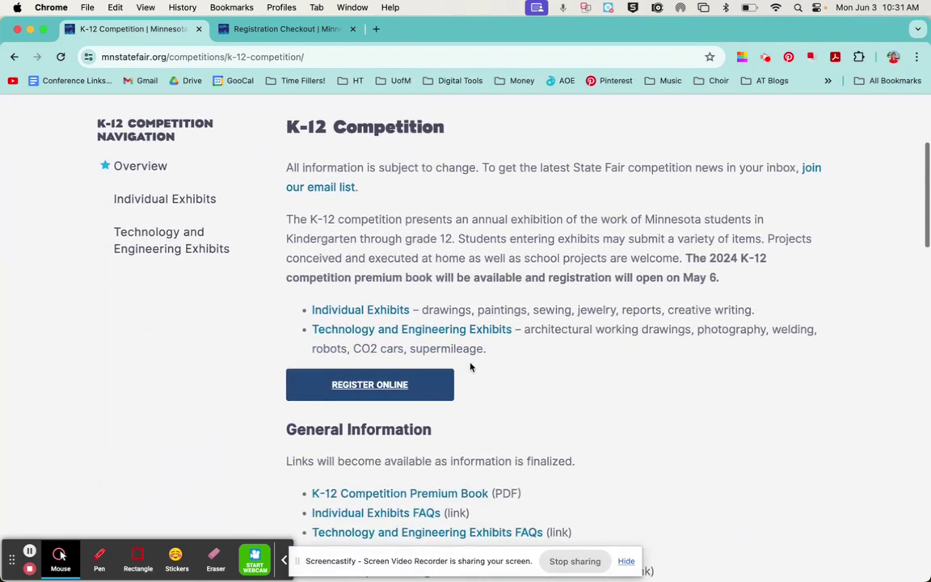
scroll(470, 368, down, 20)
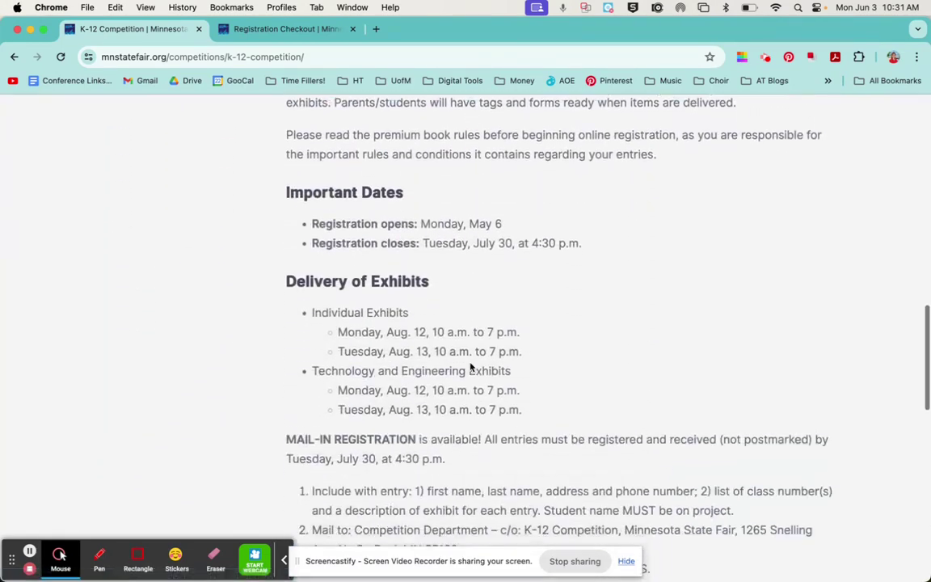
scroll(472, 368, down, 2)
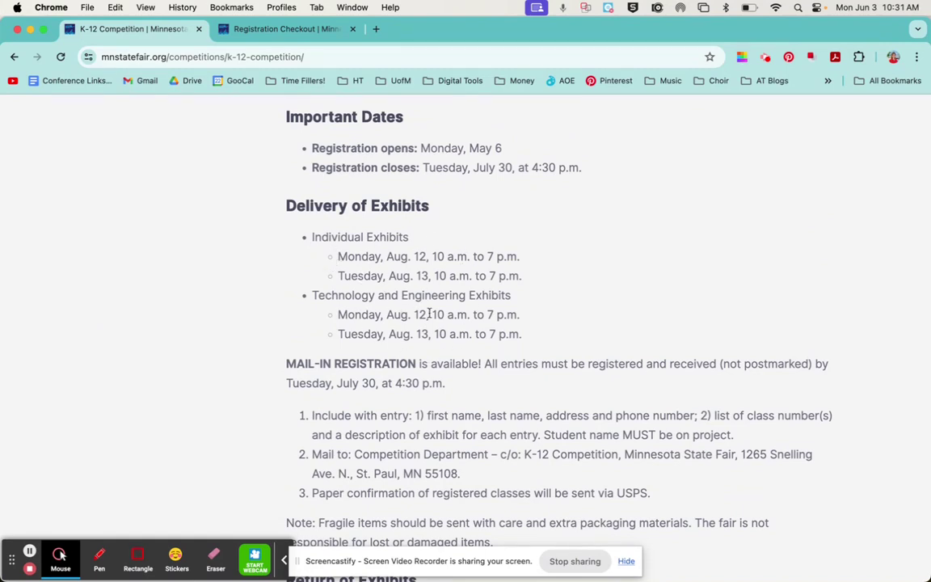
scroll(430, 314, down, 2)
scroll(491, 428, down, 6)
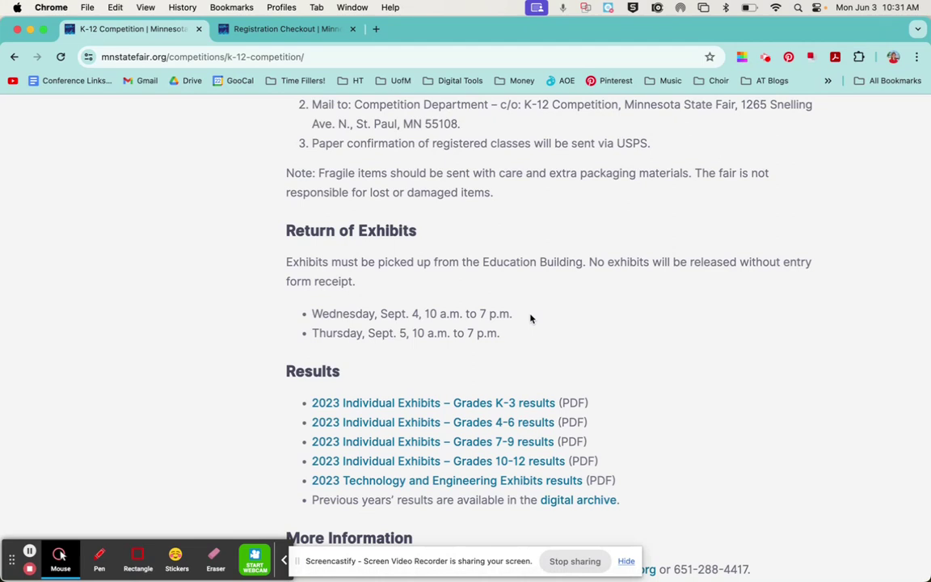
scroll(613, 294, down, 4)
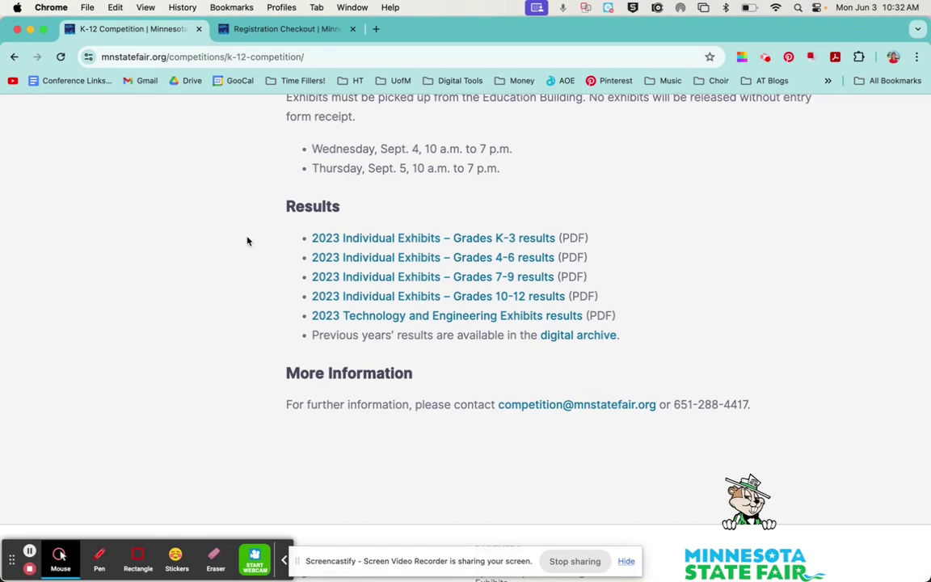
scroll(247, 241, up, 20)
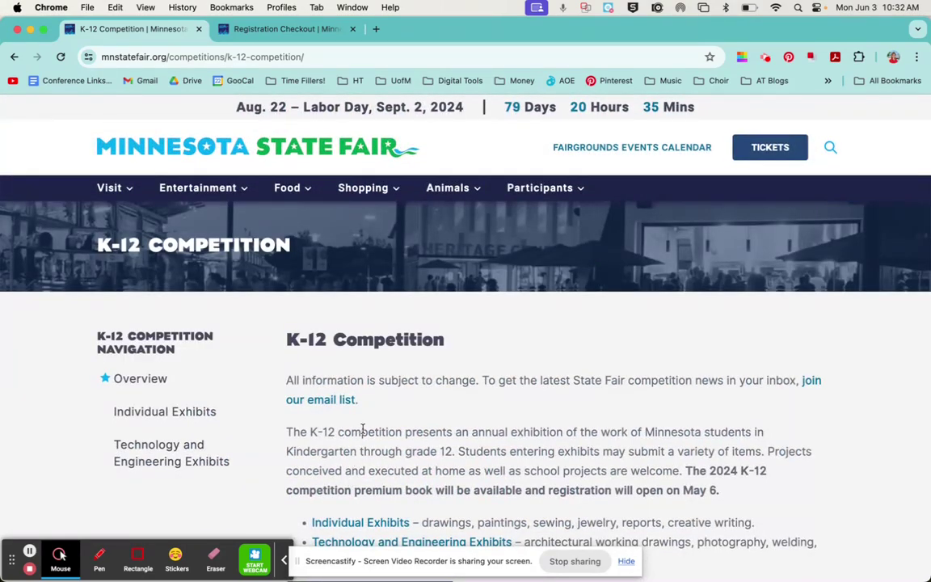
scroll(326, 388, down, 10)
scroll(363, 430, down, 15)
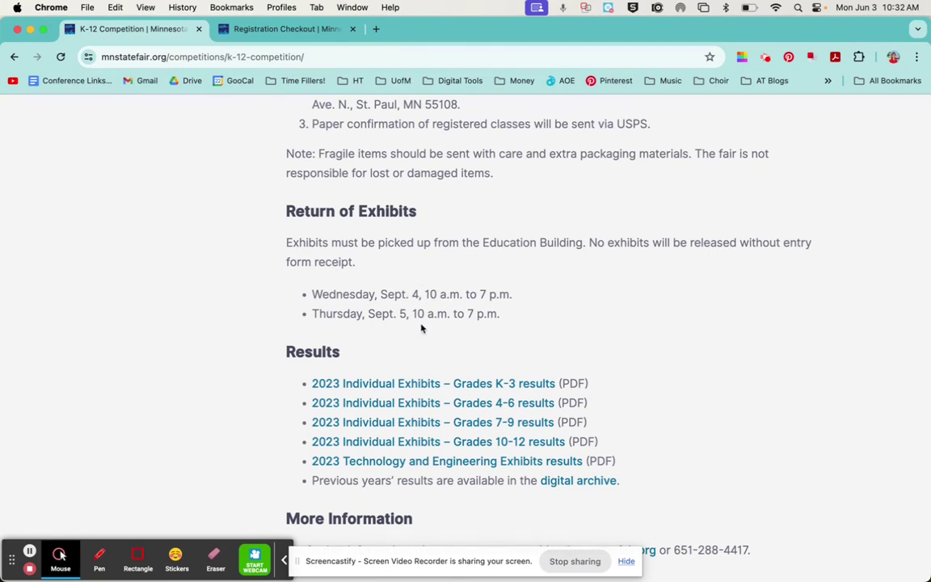
scroll(589, 338, down, 5)
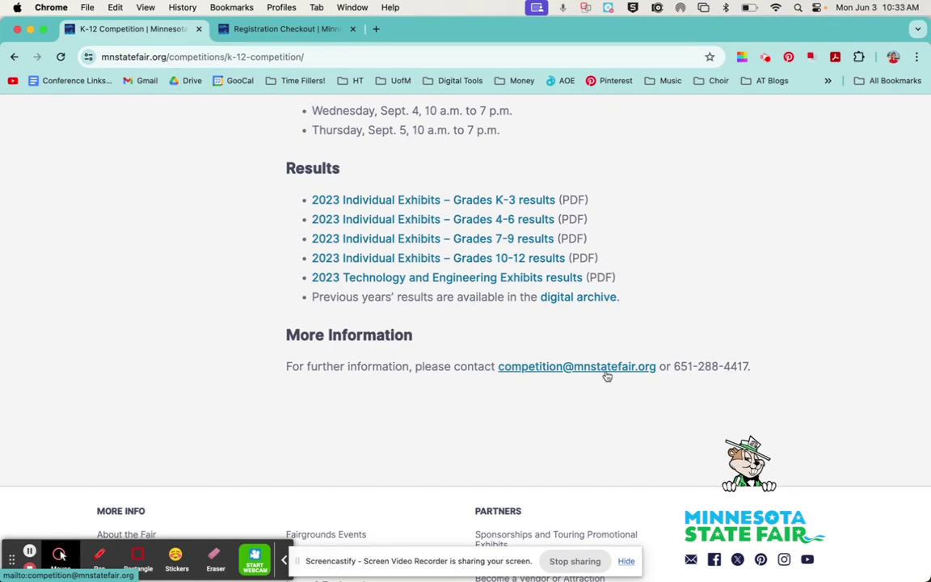
scroll(651, 329, up, 20)
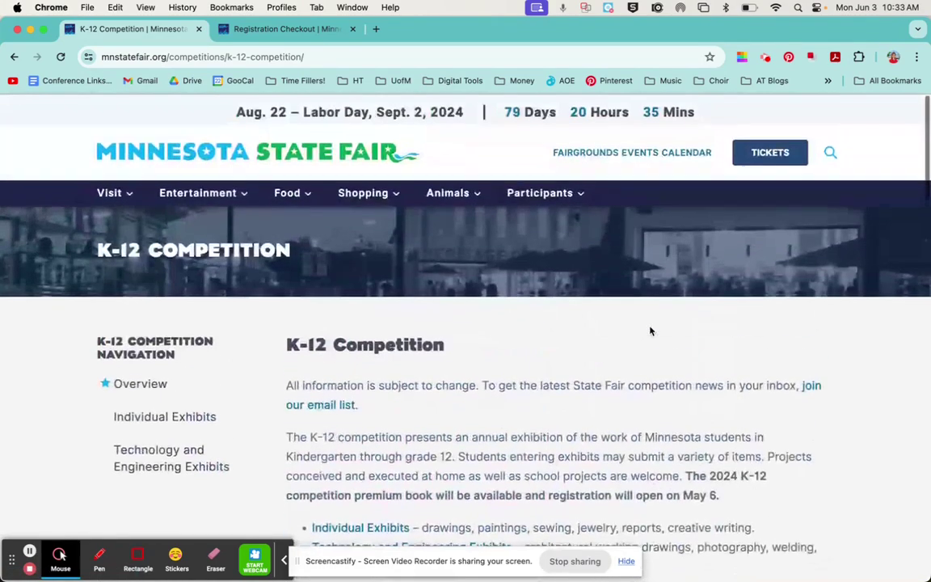